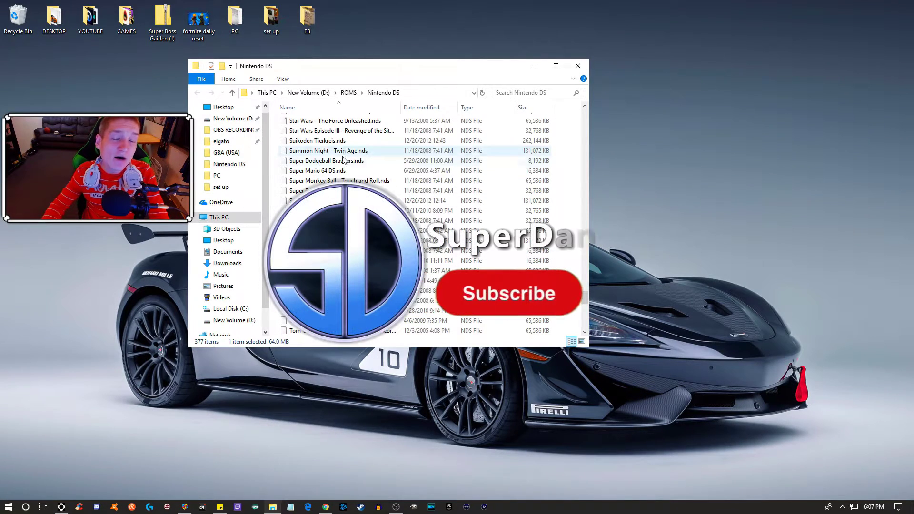
- Look through the Nintendo DS folder's list of .nds game files to the end, and close the window
scroll(506, 298, up, 15)
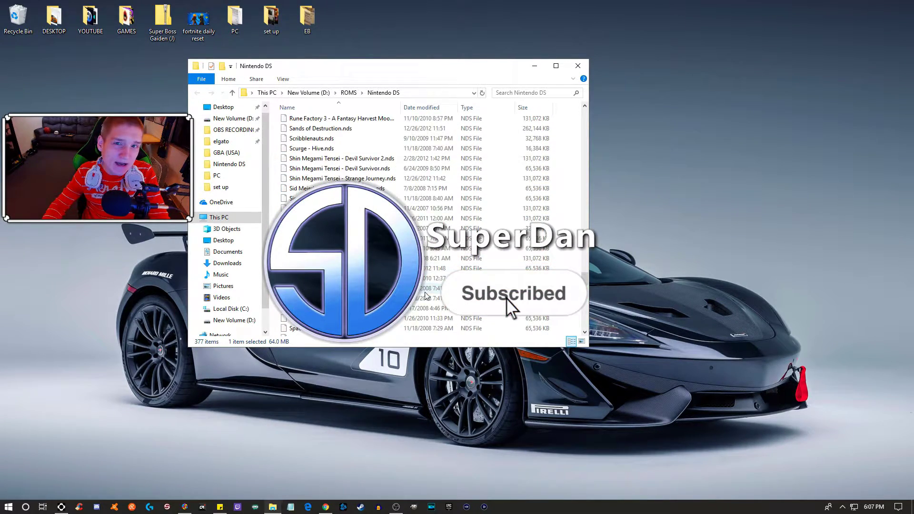
scroll(507, 298, up, 15)
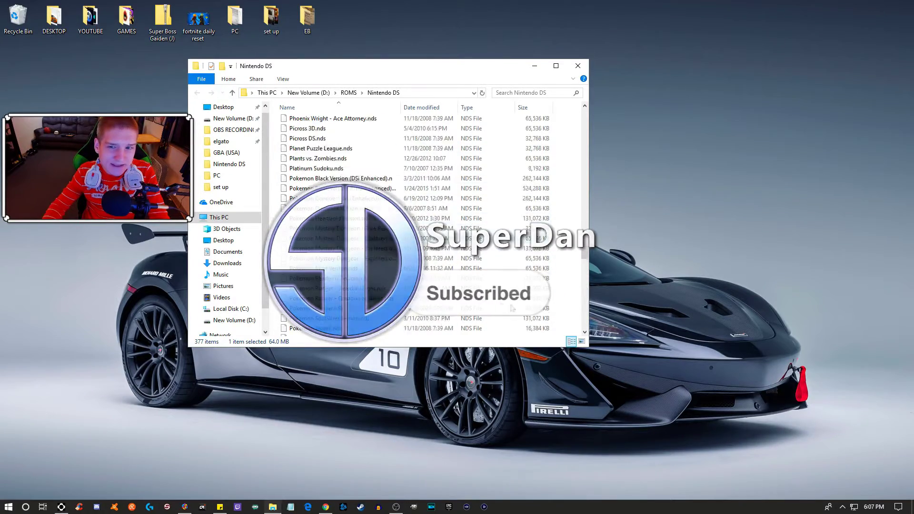
scroll(439, 289, up, 15)
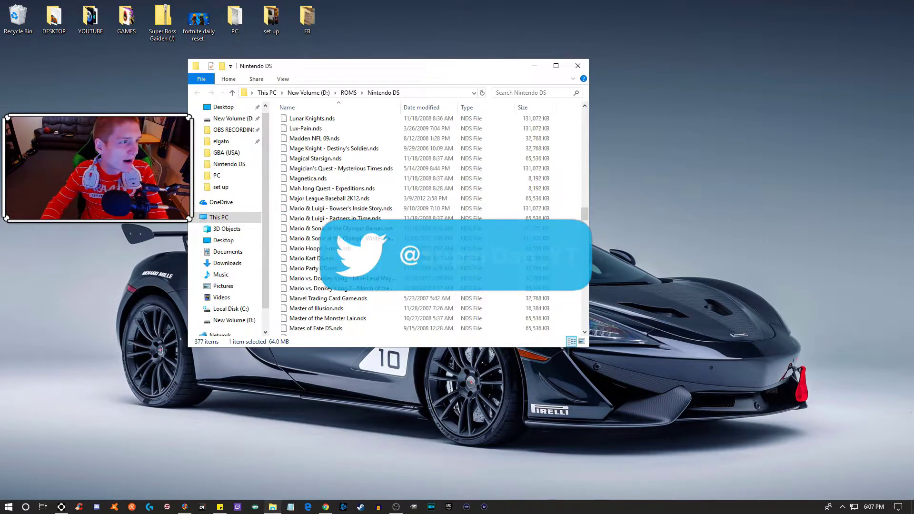
click(326, 507)
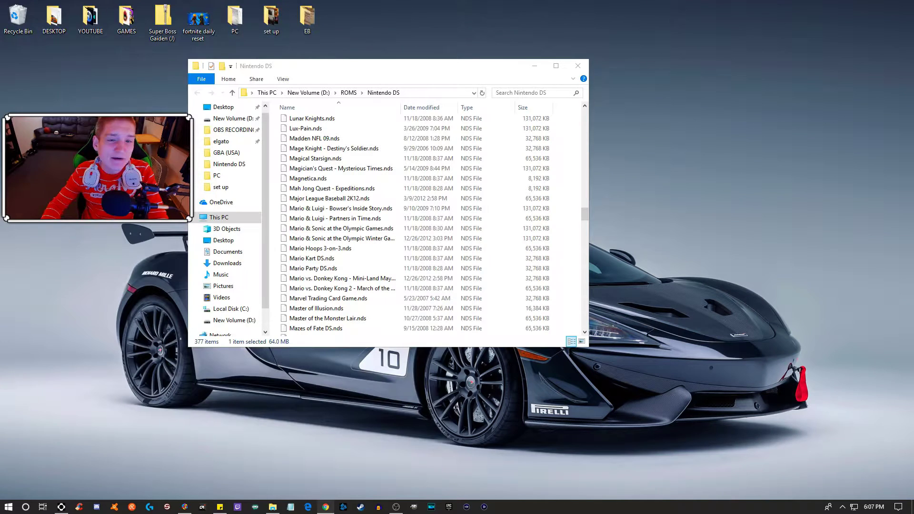
click(416, 238)
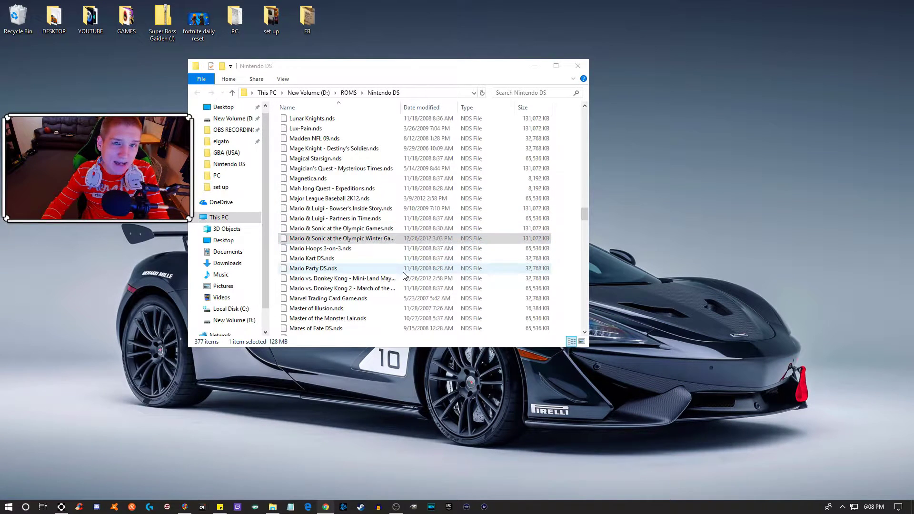
click(417, 190)
scroll(416, 224, down, 6)
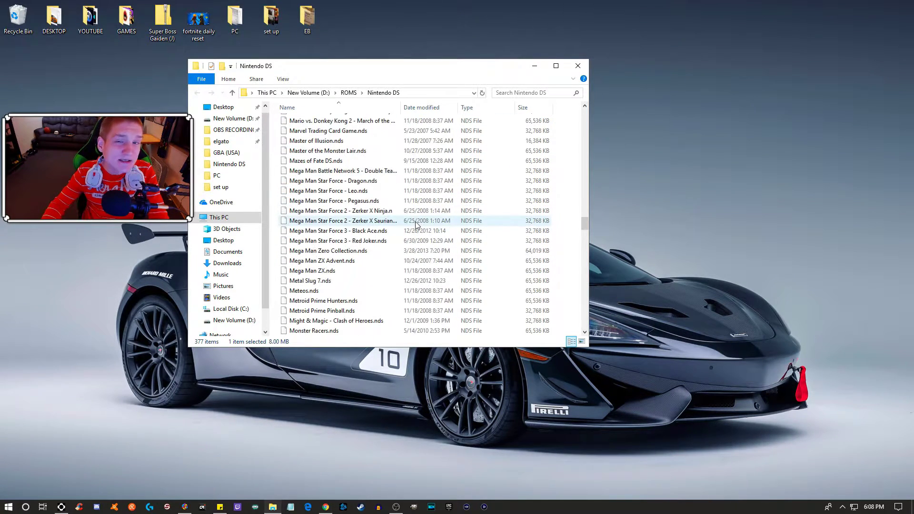
scroll(416, 223, down, 15)
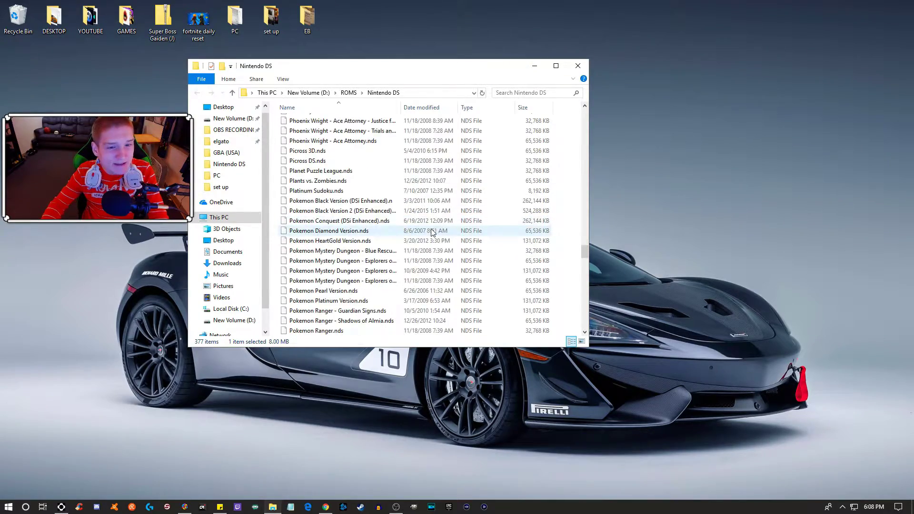
scroll(433, 233, down, 18)
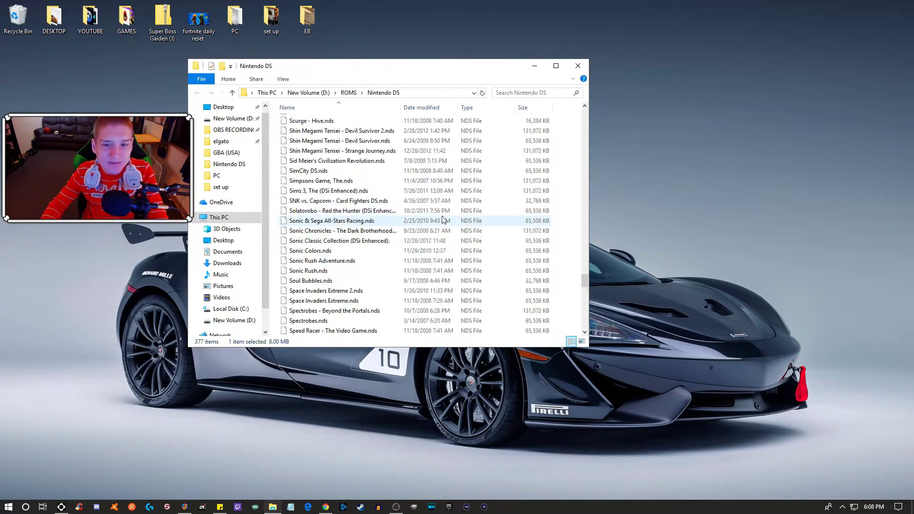
scroll(443, 220, down, 18)
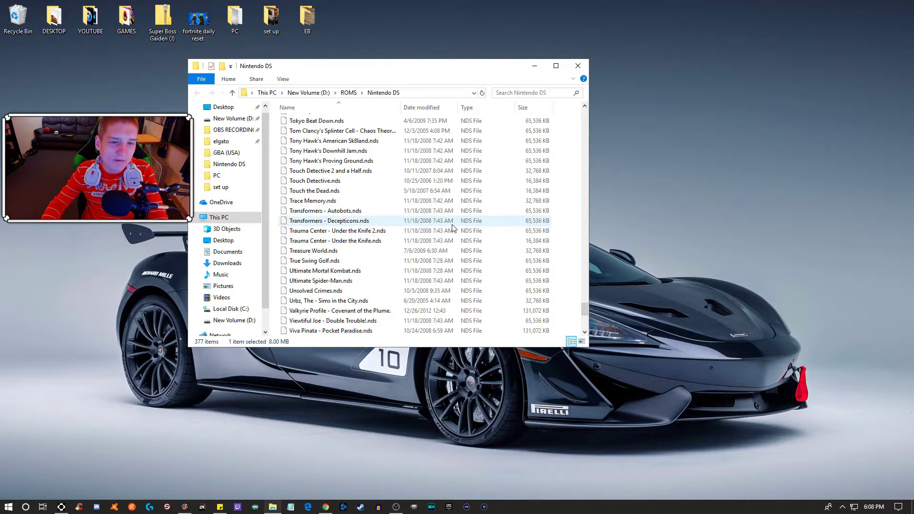
scroll(450, 228, down, 7)
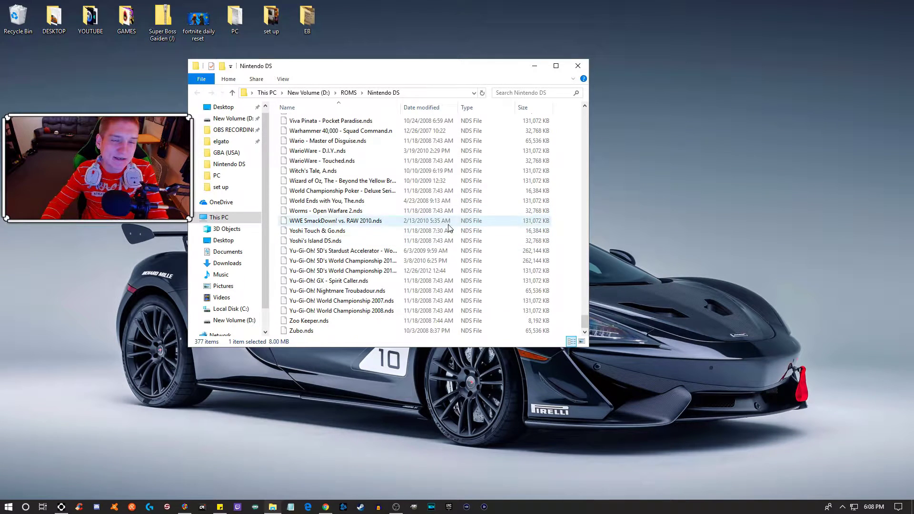
click(579, 65)
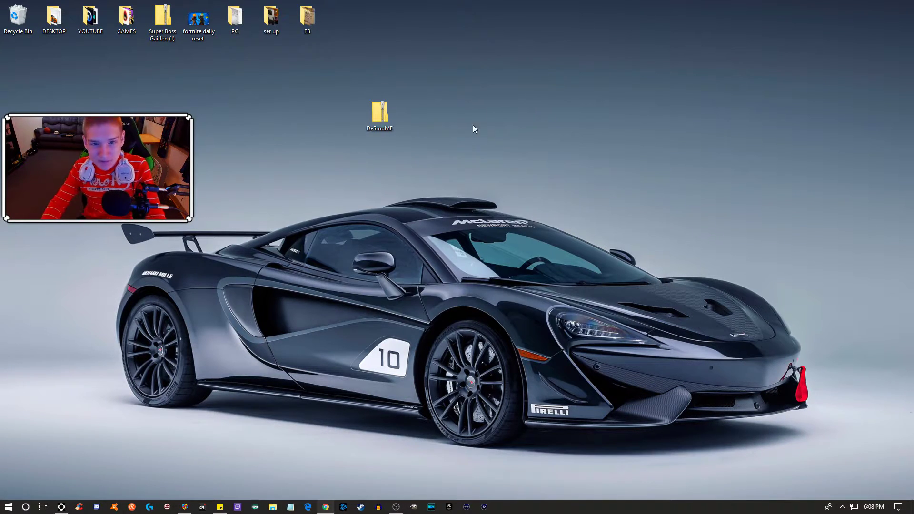
right_click(384, 100)
mouse_move(437, 132)
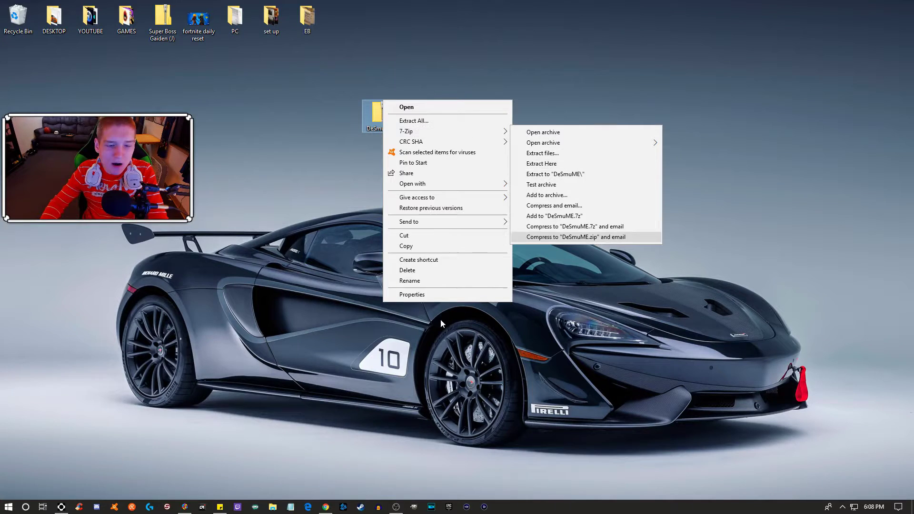
click(376, 388)
- Open the Zipped Files folder inside the Nintendo DS folder and select all the ROM collection archives
right_click(272, 507)
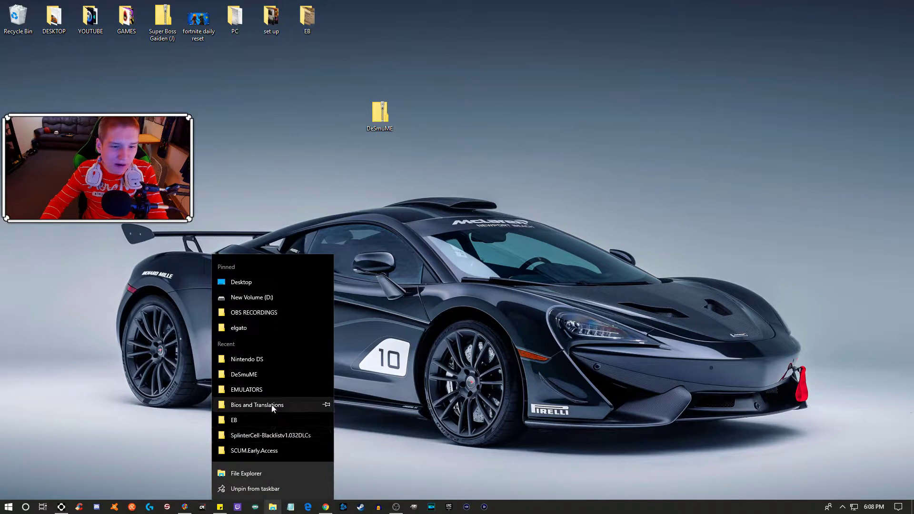
click(276, 360)
double_click(305, 131)
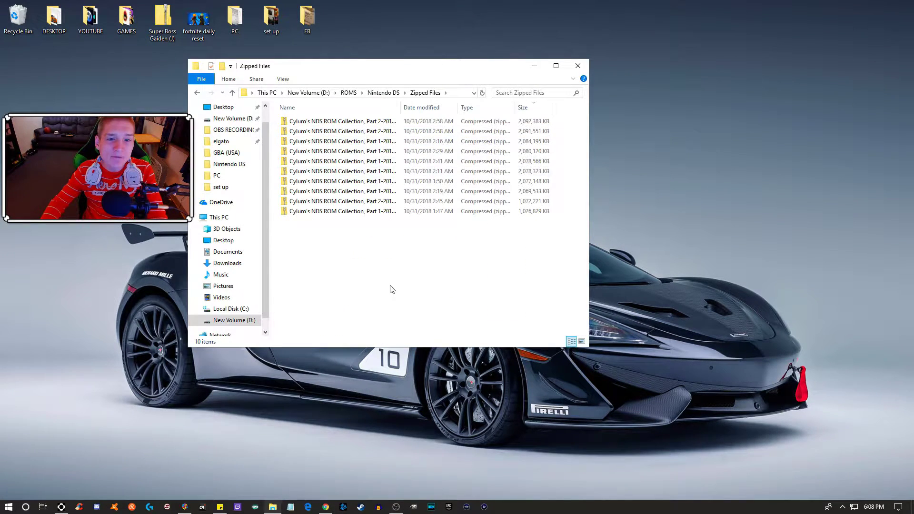
drag(390, 287, 307, 115)
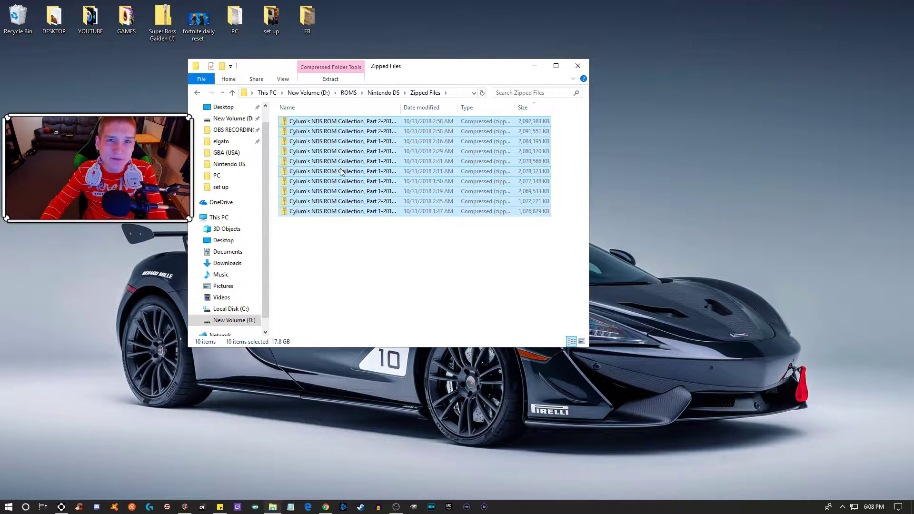
drag(435, 231, 291, 109)
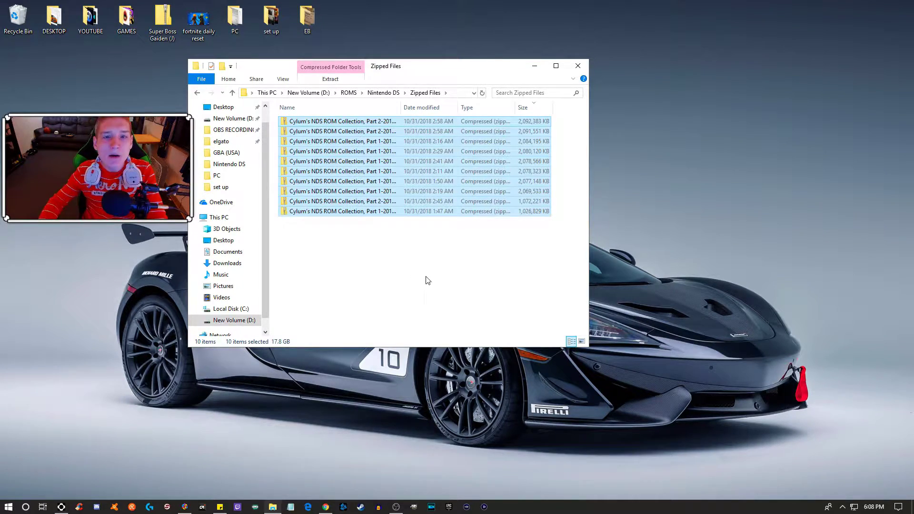
- Reselect every archive in the Zipped Files folder and display the 7-Zip extraction options for them
click(427, 279)
key(ctrl+a)
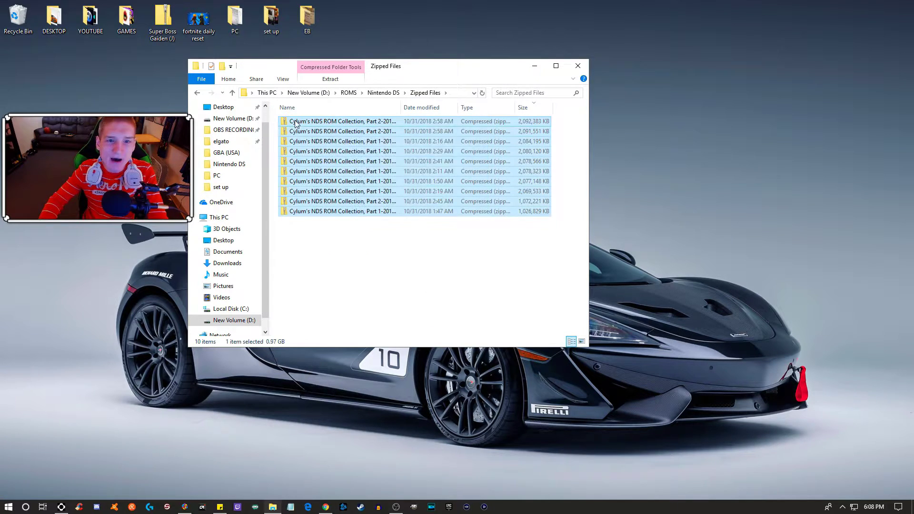
right_click(339, 135)
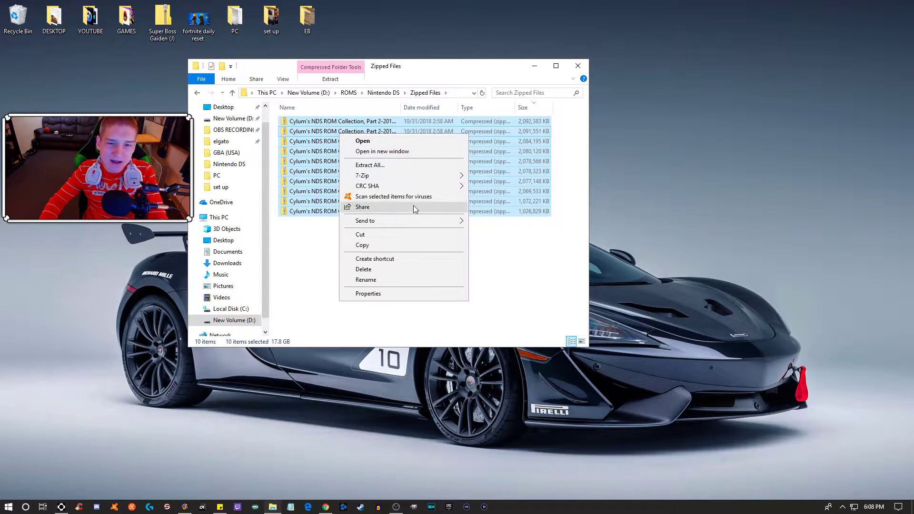
mouse_move(401, 176)
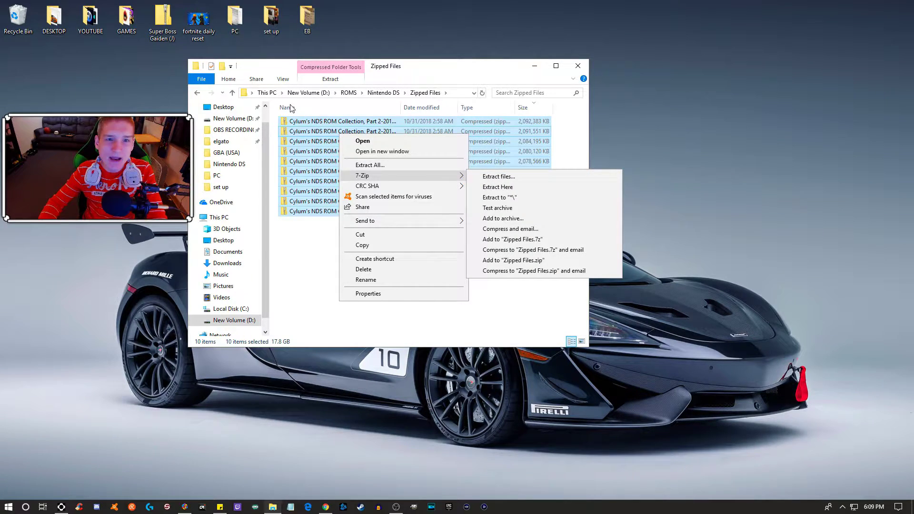
- Return to the Nintendo DS folder, look over the extracted .nds files, and close the window
click(383, 92)
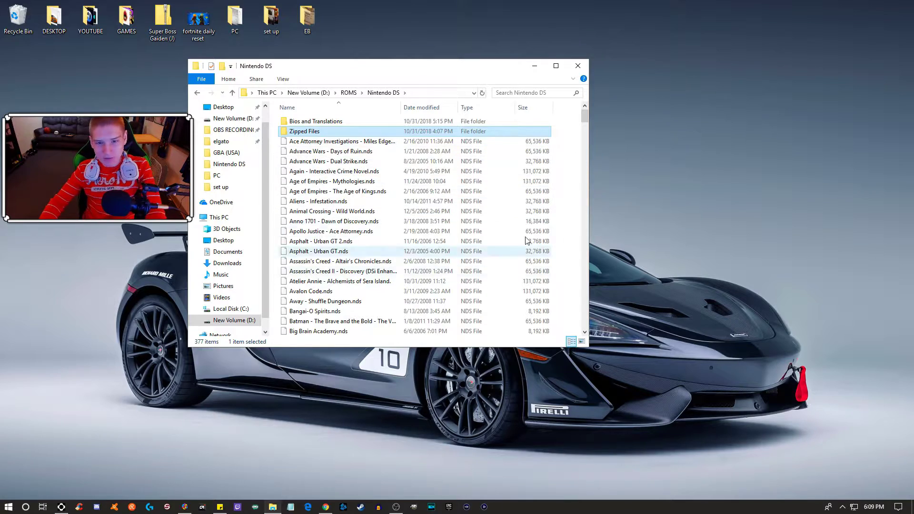
scroll(296, 138, down, 1)
scroll(371, 190, down, 3)
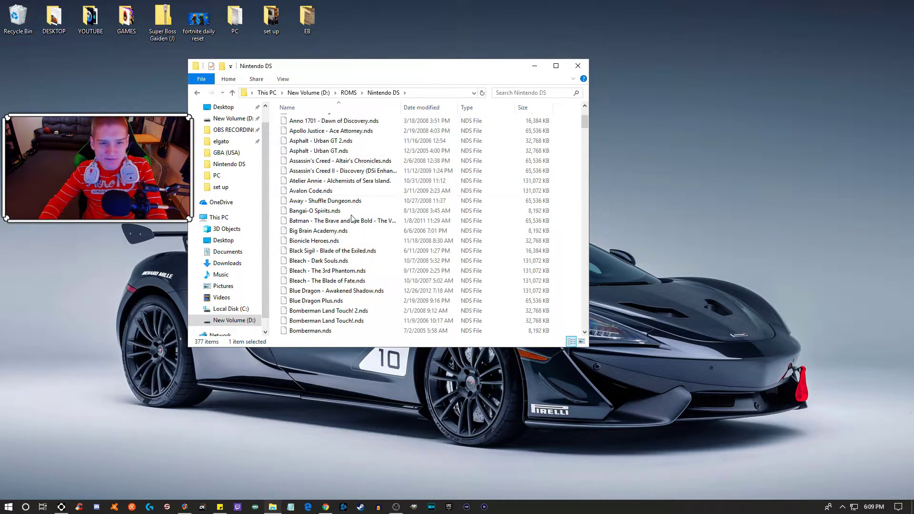
scroll(409, 222, down, 17)
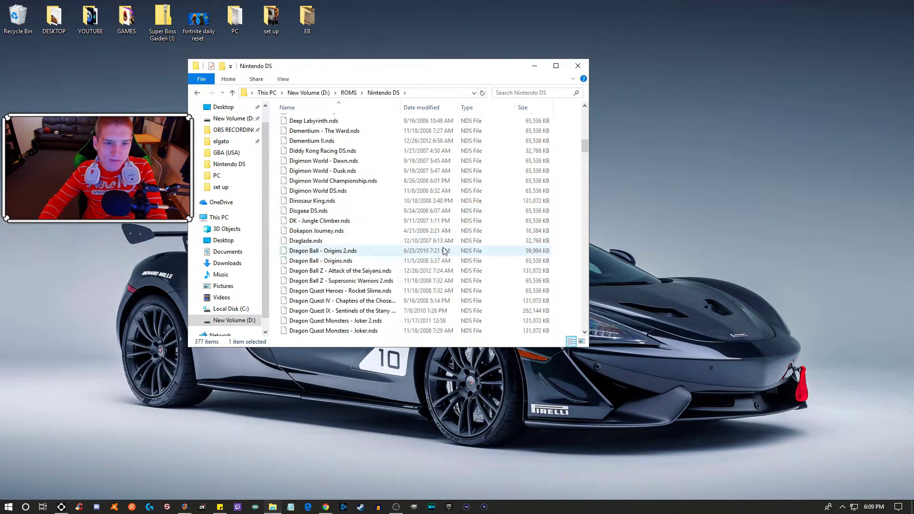
scroll(456, 212, up, 15)
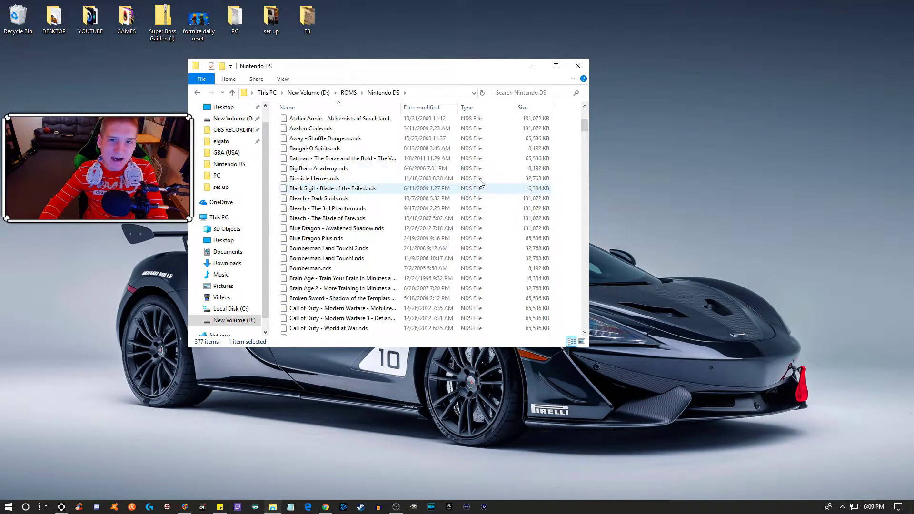
scroll(421, 143, down, 5)
click(578, 65)
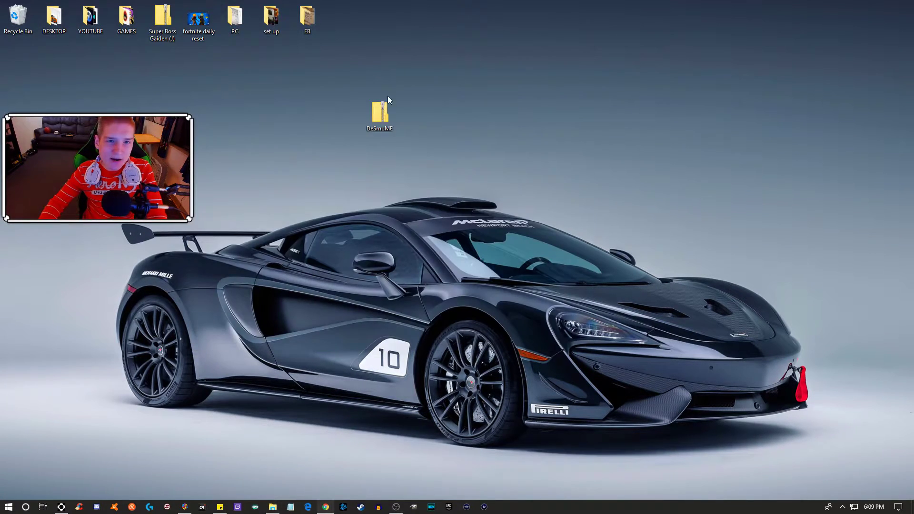
- Extract the DeSmuME archive on the desktop into its own DeSmuME folder with 7-Zip and place that folder beside the archive
right_click(382, 111)
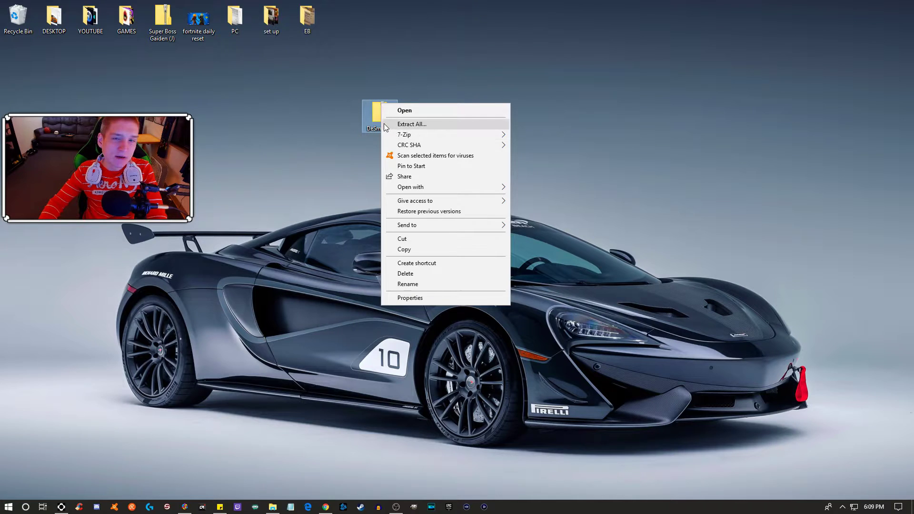
click(374, 119)
drag(373, 119, 337, 118)
right_click(352, 119)
mouse_move(470, 147)
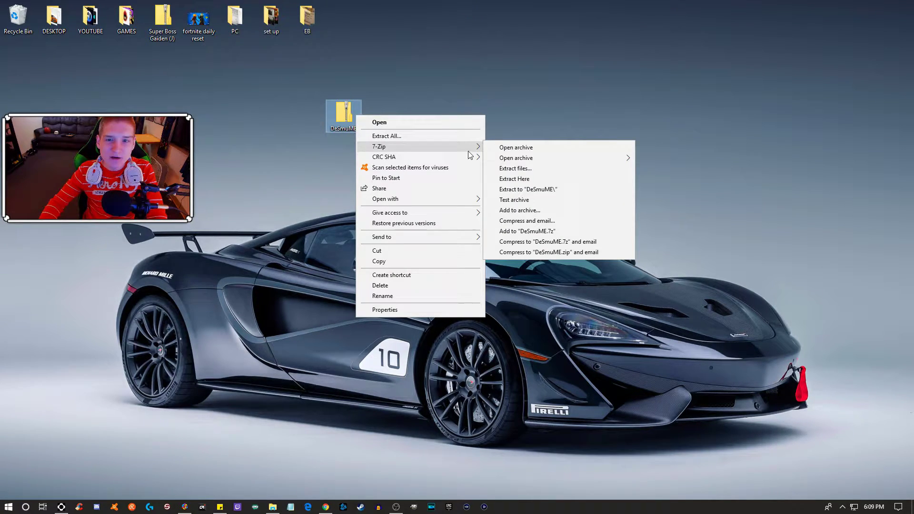
click(541, 190)
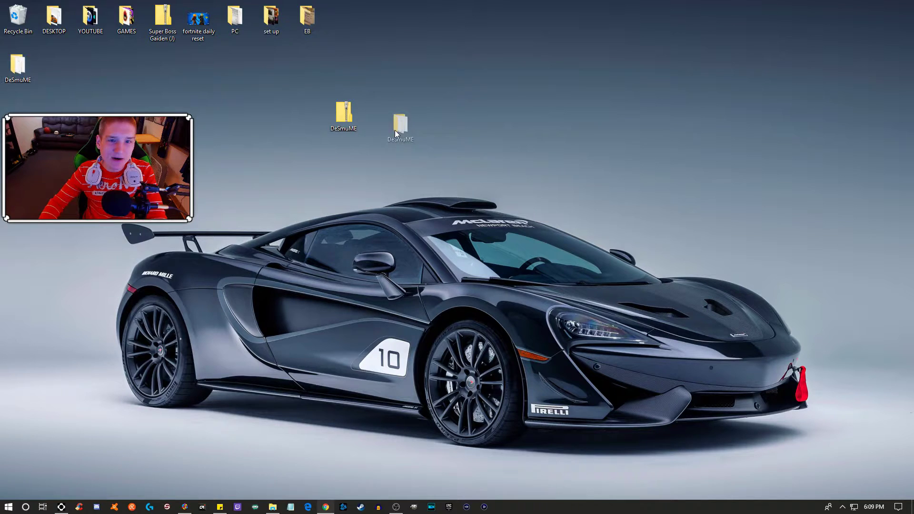
drag(395, 131, 398, 132)
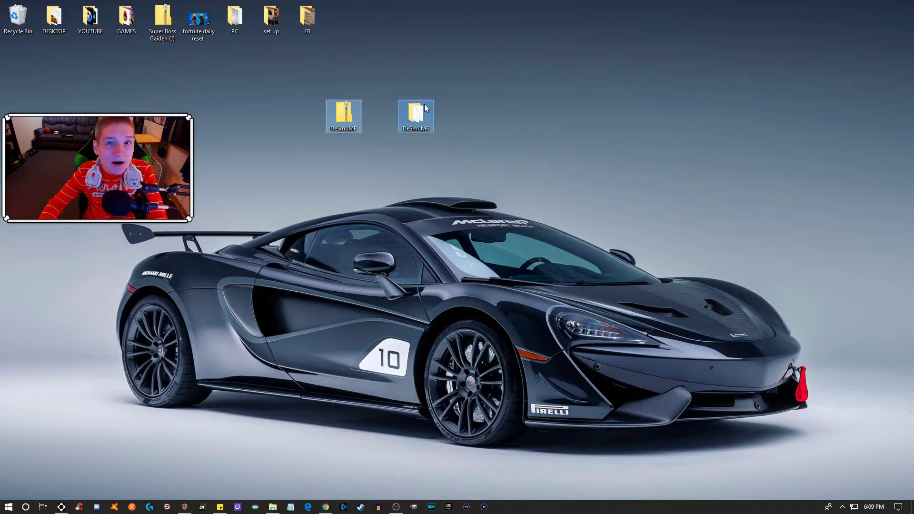
- Delete the DeSmuME archive and the extracted DeSmuME folder from the desktop, and empty the Recycle Bin
drag(413, 110, 27, 15)
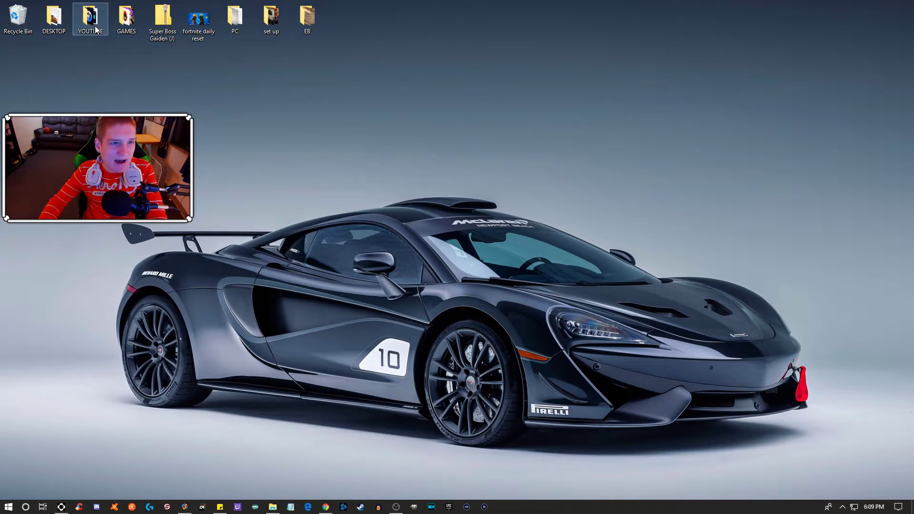
right_click(17, 22)
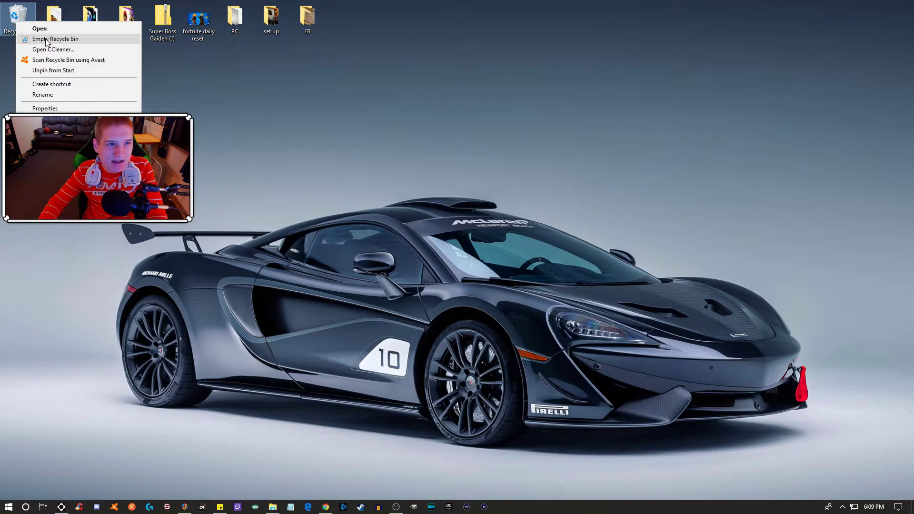
click(48, 39)
click(494, 262)
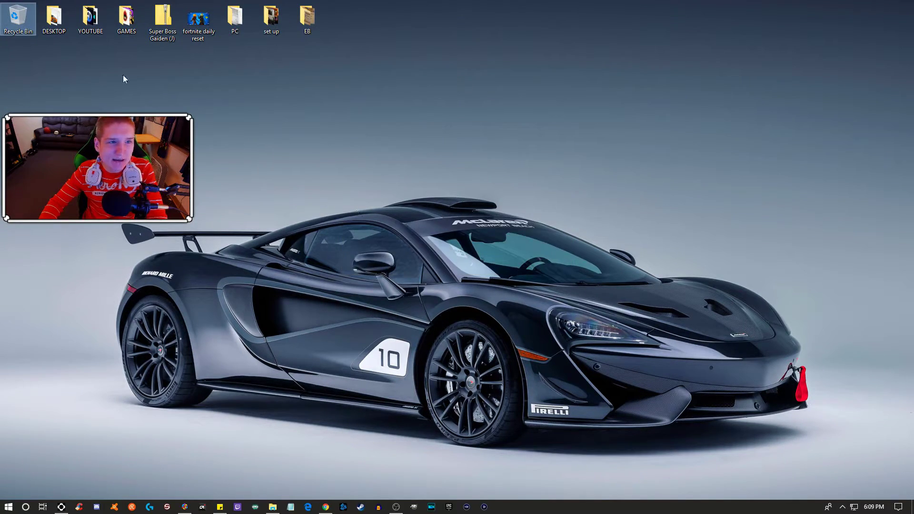
- Go to the DeSmuME folder under DESKTOP > EMULATORS and launch the DeSmuME emulator
double_click(91, 19)
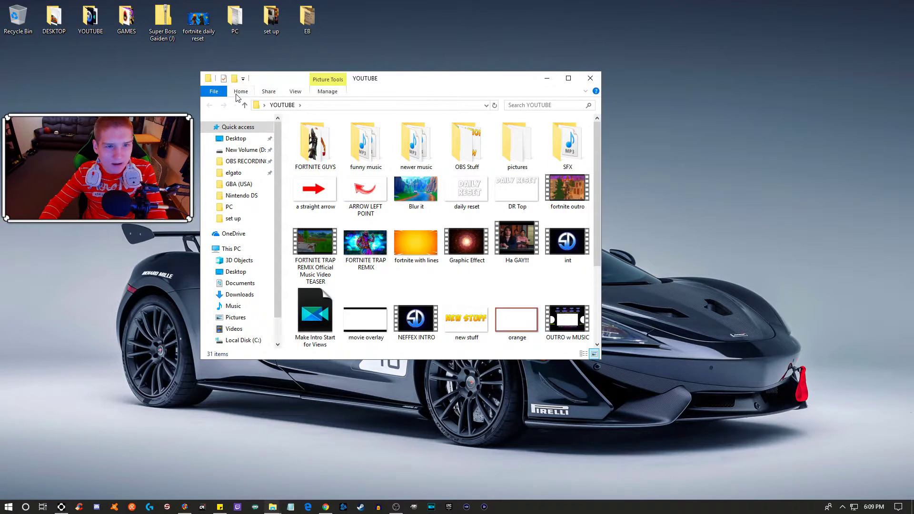
click(236, 138)
double_click(328, 149)
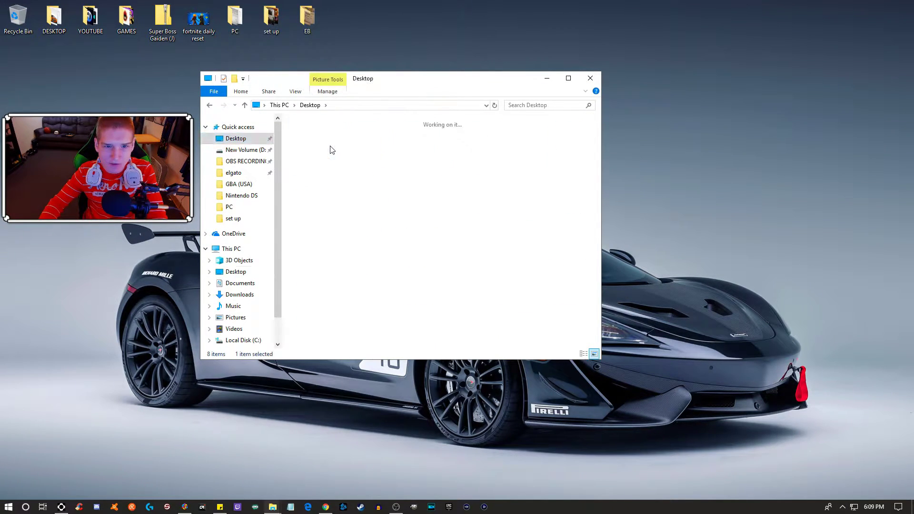
double_click(417, 150)
double_click(333, 134)
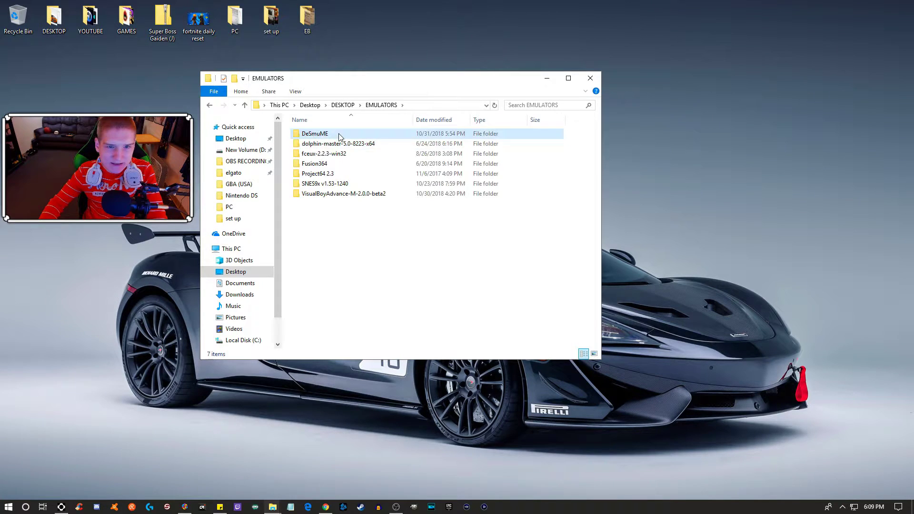
double_click(325, 175)
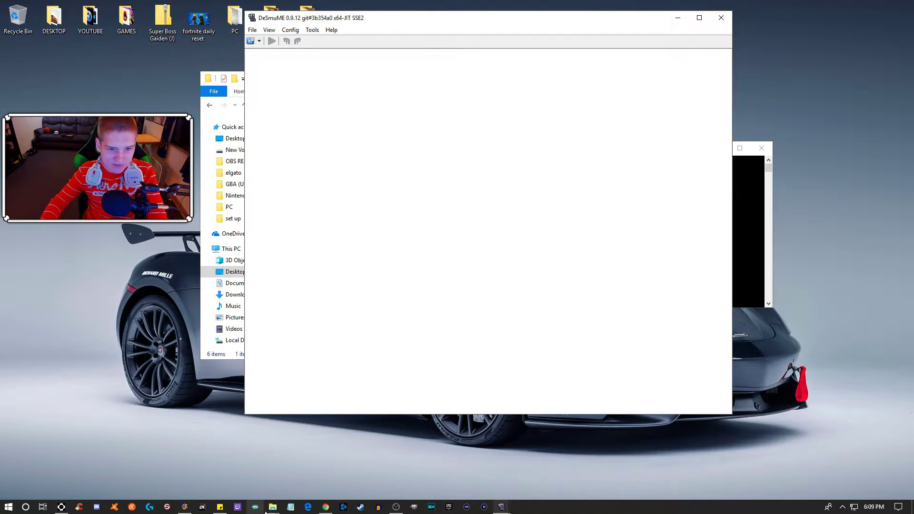
- Close the DeSmuME folder window and look over the emulator's 3D settings without changing them
click(273, 507)
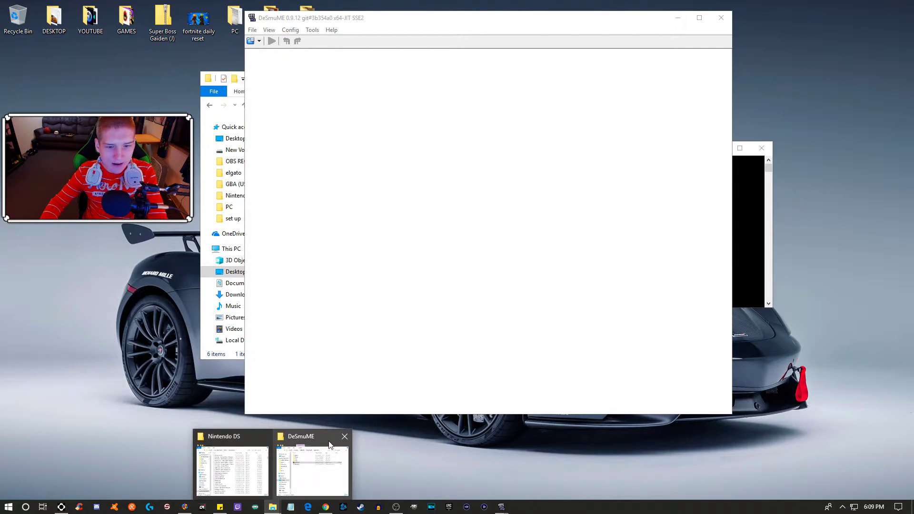
click(343, 436)
click(296, 30)
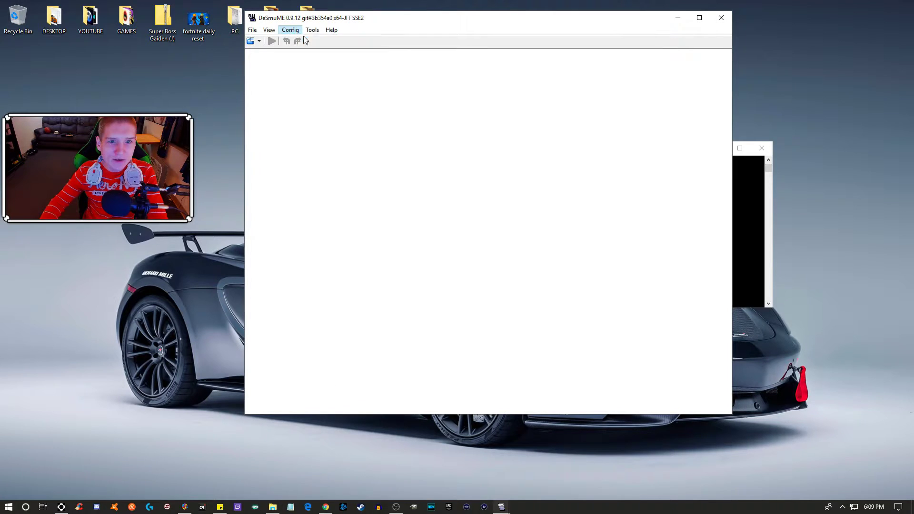
click(306, 61)
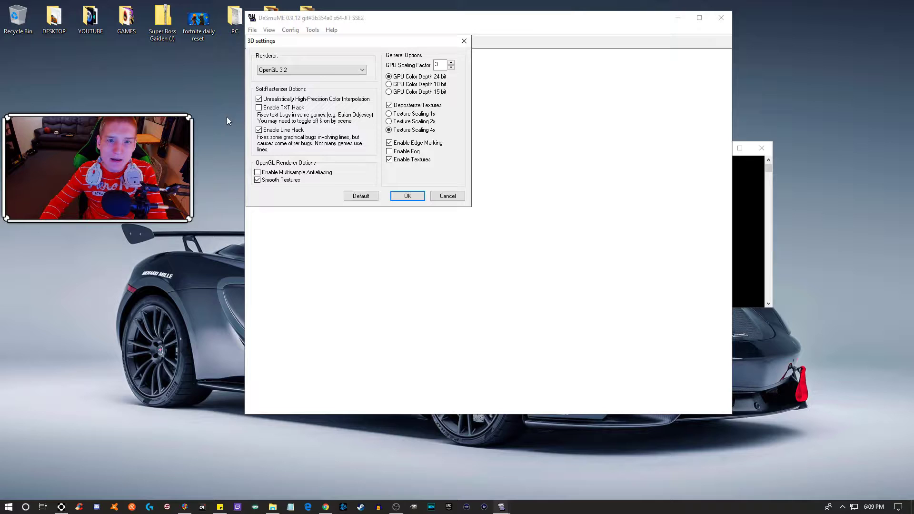
drag(372, 50, 410, 71)
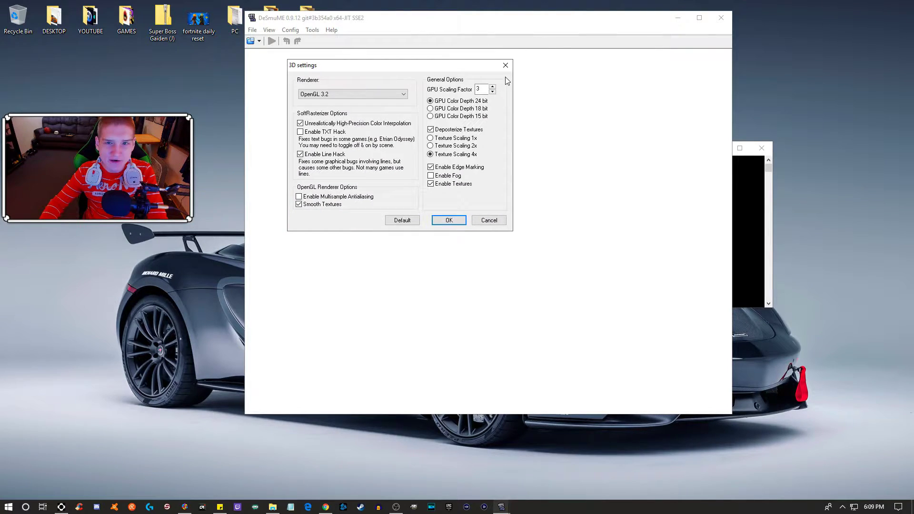
click(506, 65)
- Set the emulator's LCD layout to Vertical and its window size to 1x
click(292, 30)
mouse_move(270, 30)
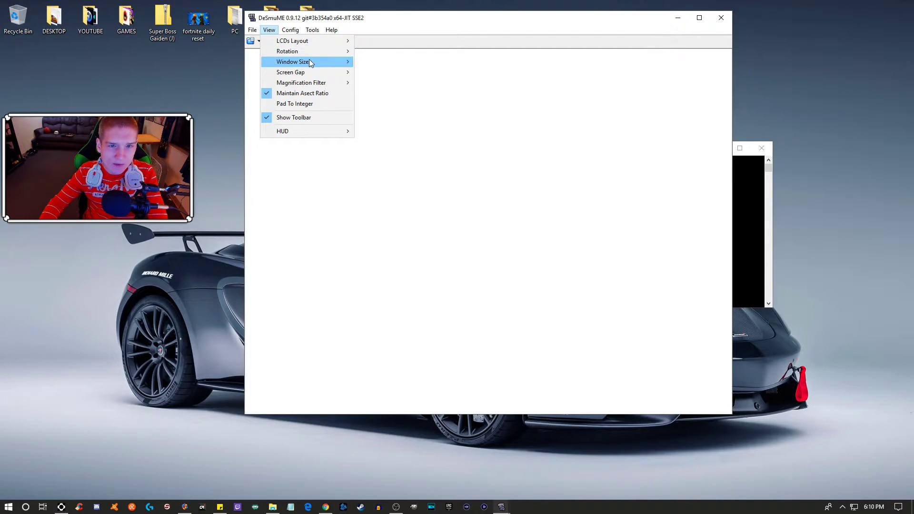
mouse_move(324, 40)
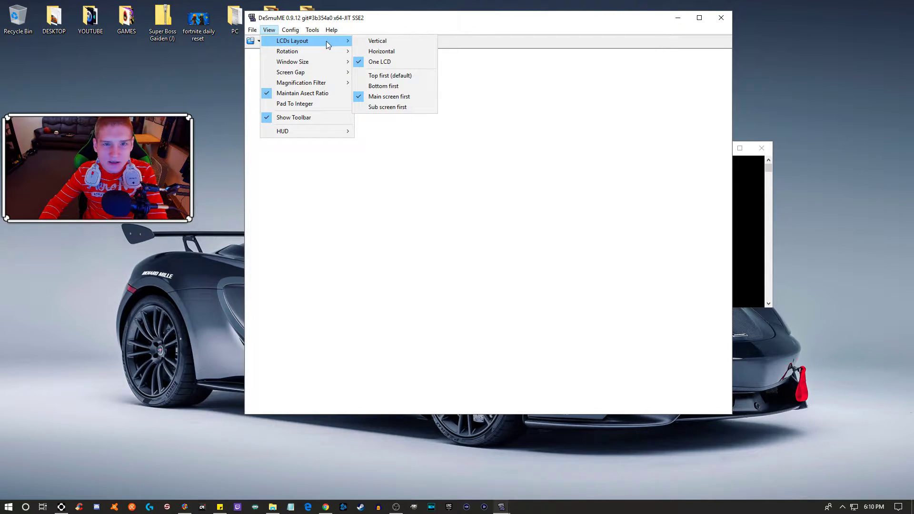
click(376, 42)
click(270, 30)
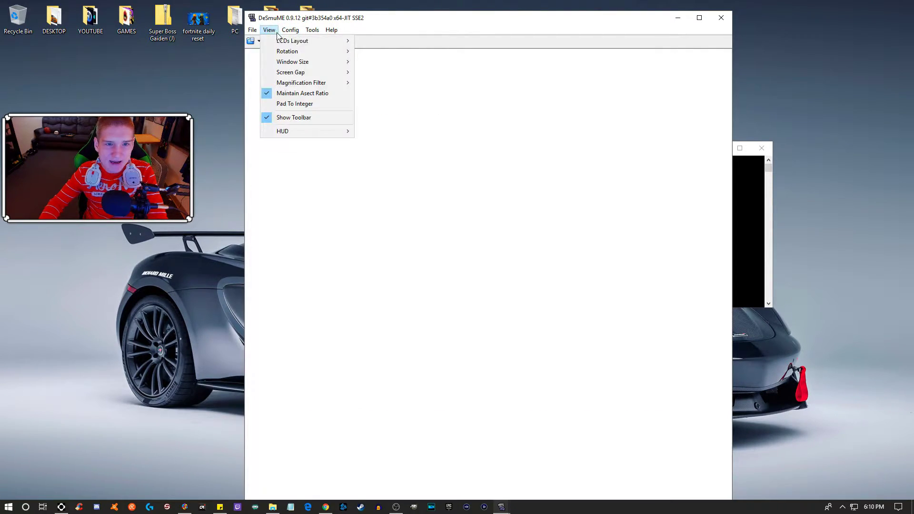
mouse_move(305, 67)
click(402, 63)
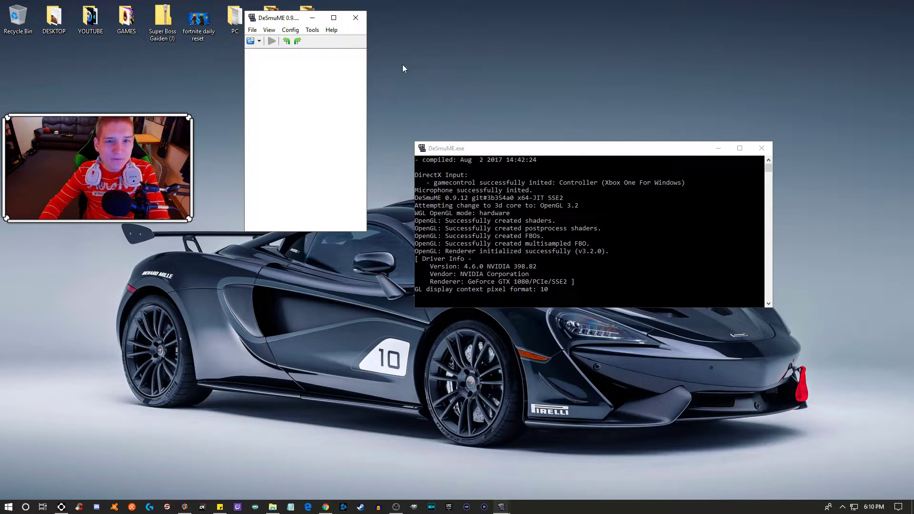
- Minimize the DeSmuME.exe console and move the small emulator window towards the middle of the desktop
drag(284, 19, 309, 98)
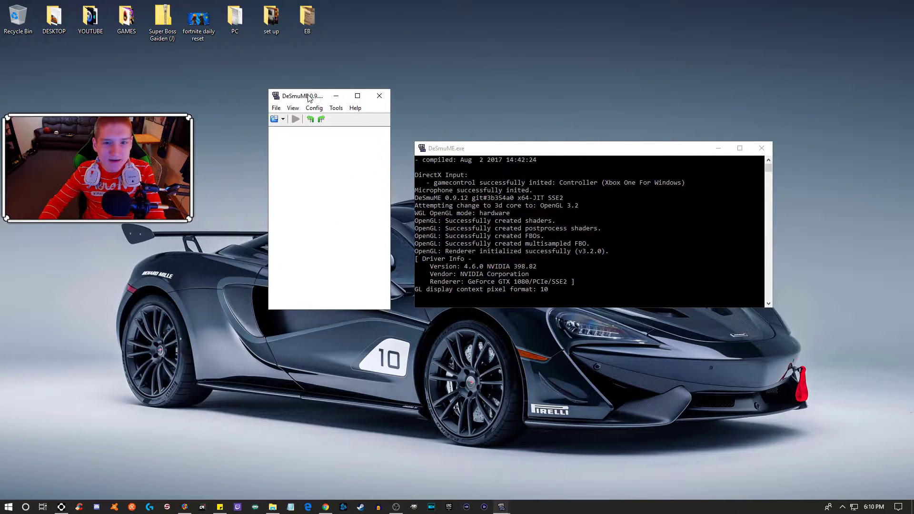
click(718, 149)
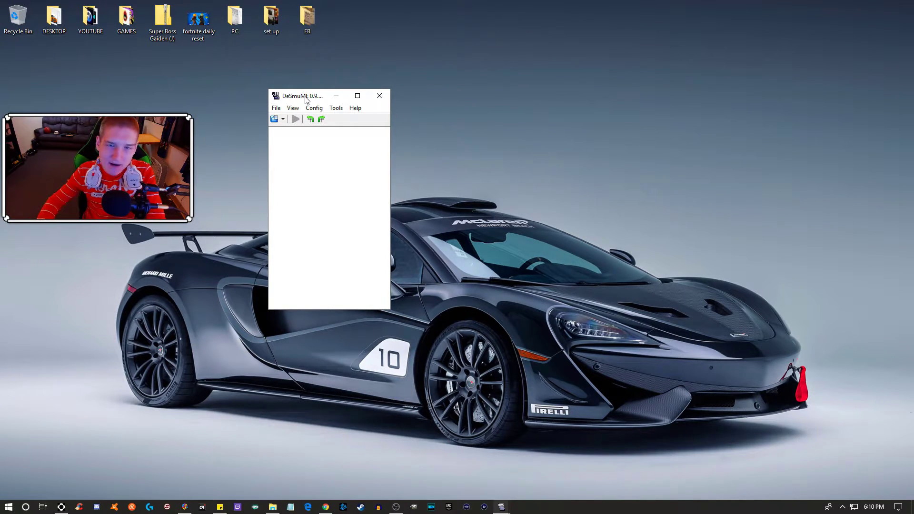
drag(309, 98, 381, 95)
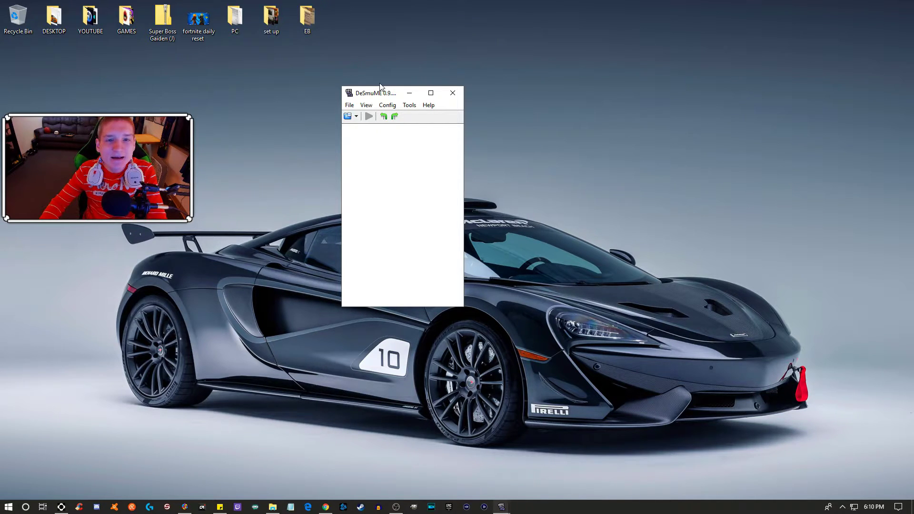
- Load Spider-Man - Shattered Dimensions.nds from the Nintendo DS ROM folder into the emulator and move the folder window out of the way
click(273, 507)
drag(353, 74, 592, 85)
scroll(603, 248, down, 6)
scroll(602, 248, down, 15)
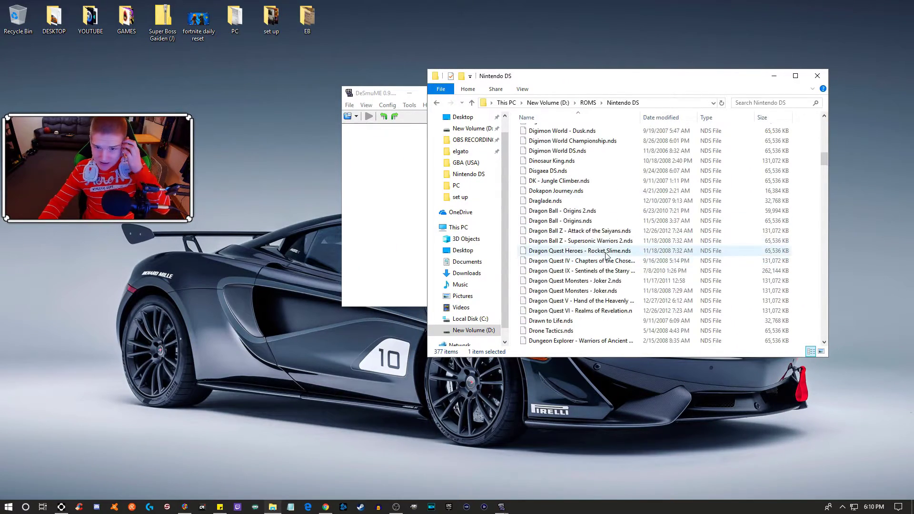
scroll(614, 272, down, 15)
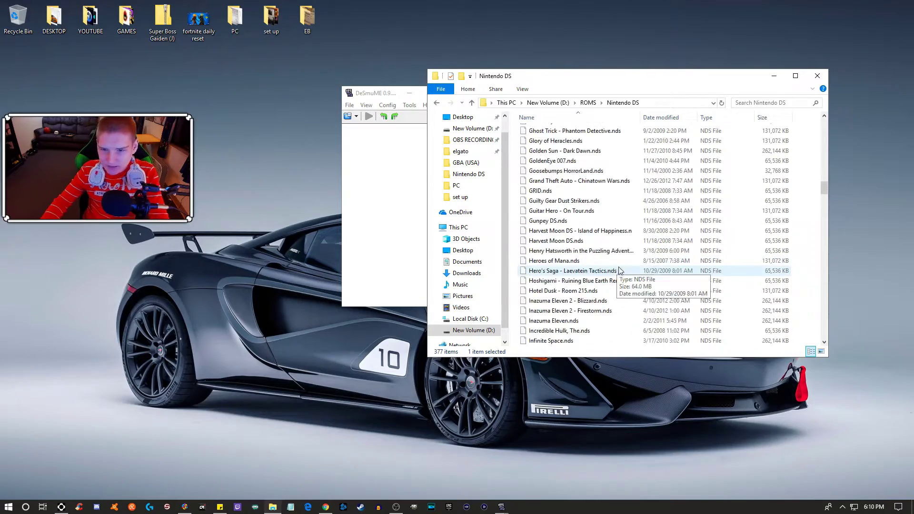
scroll(609, 235, down, 4)
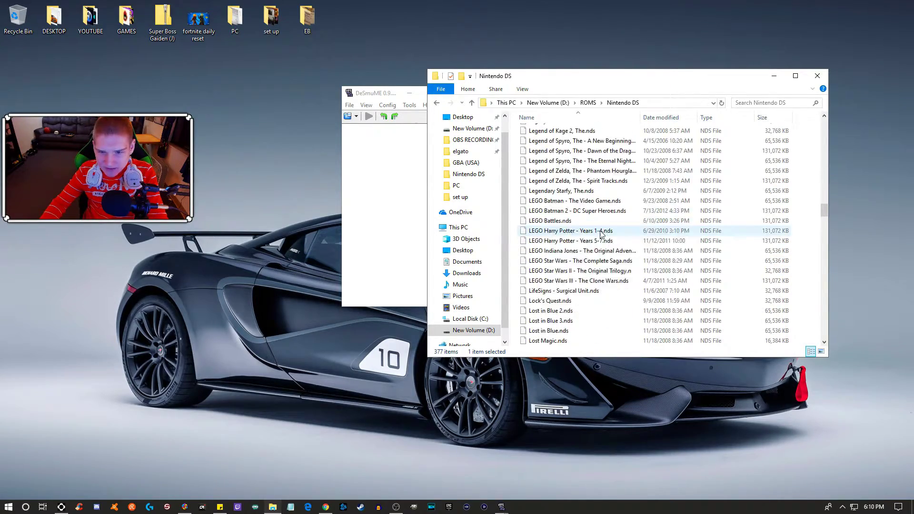
scroll(595, 258, up, 5)
click(822, 233)
drag(823, 233, 818, 296)
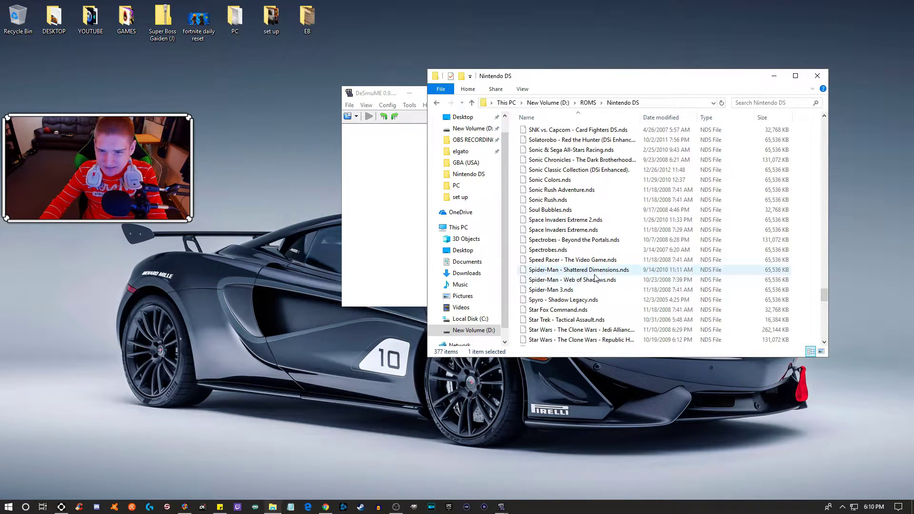
drag(585, 271, 377, 196)
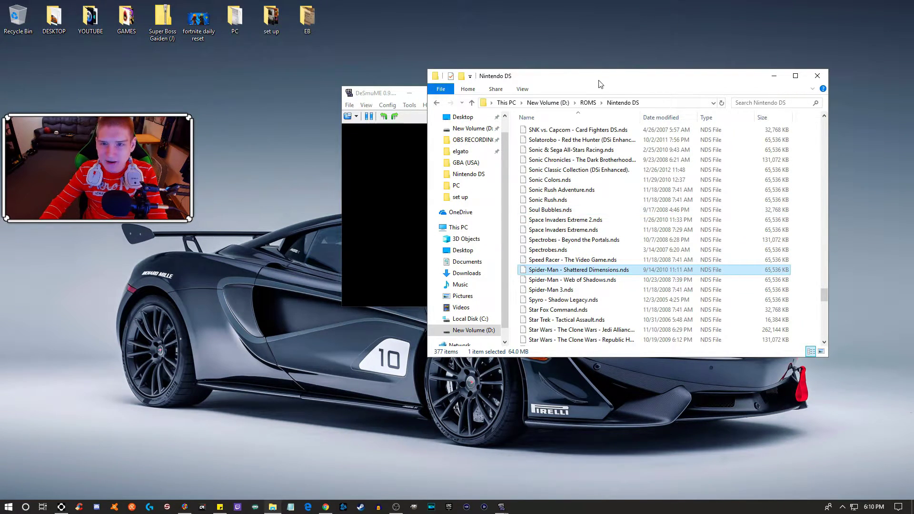
drag(547, 76, 913, 34)
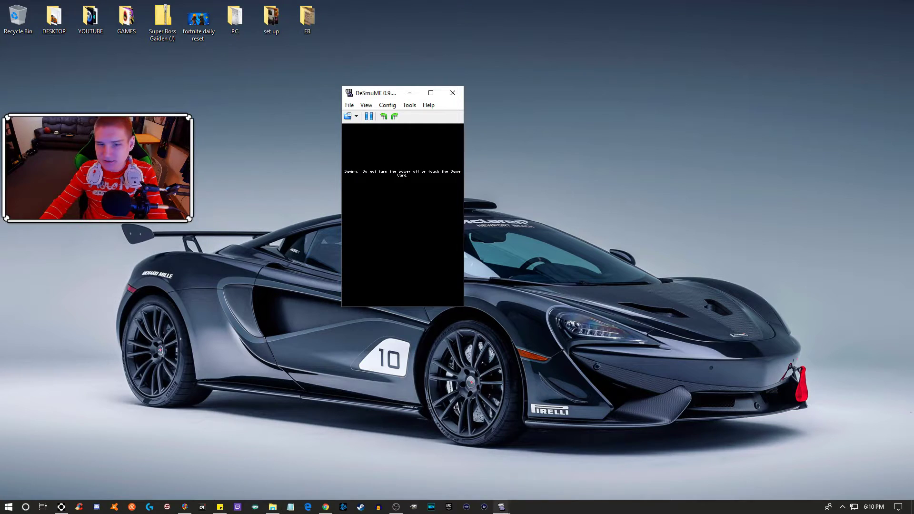
drag(386, 95, 350, 83)
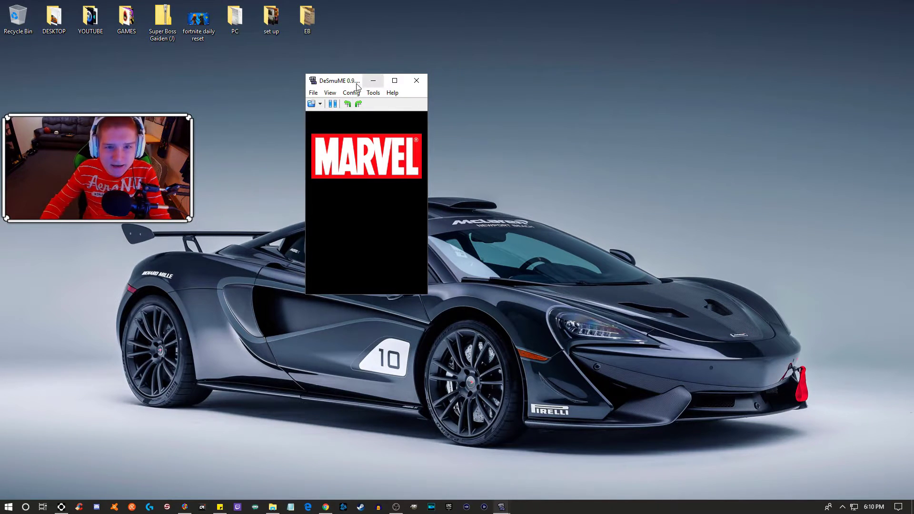
- In the sound settings, keep Direct Sound Interface as the sound core and set interpolation to Cosine (slowest, sounds best)
click(331, 92)
mouse_move(351, 92)
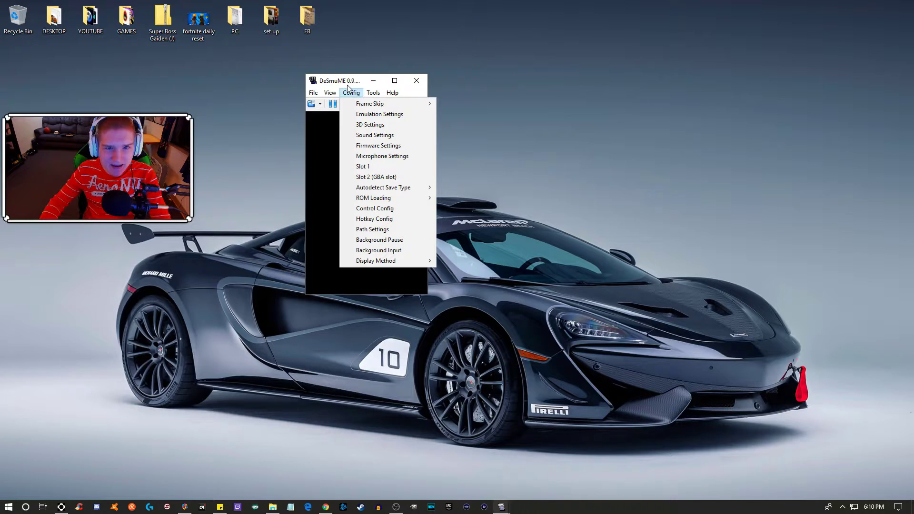
click(375, 134)
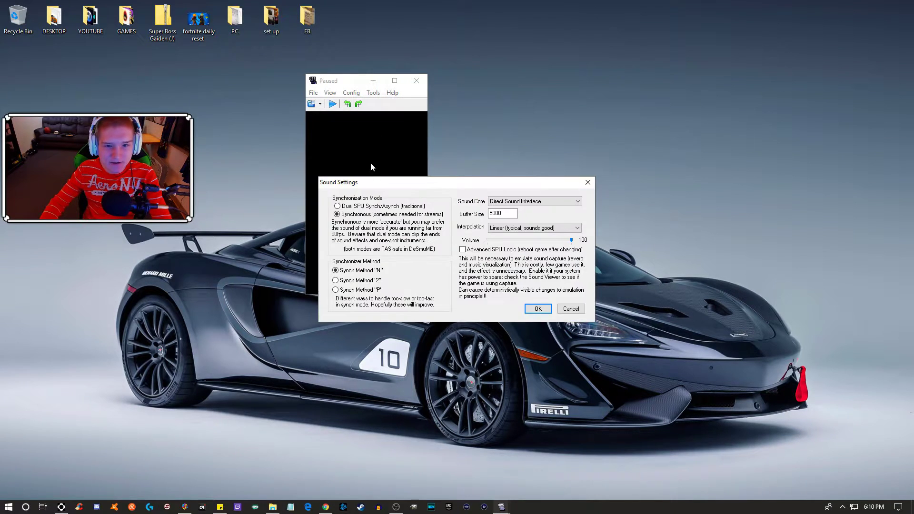
drag(372, 183, 382, 105)
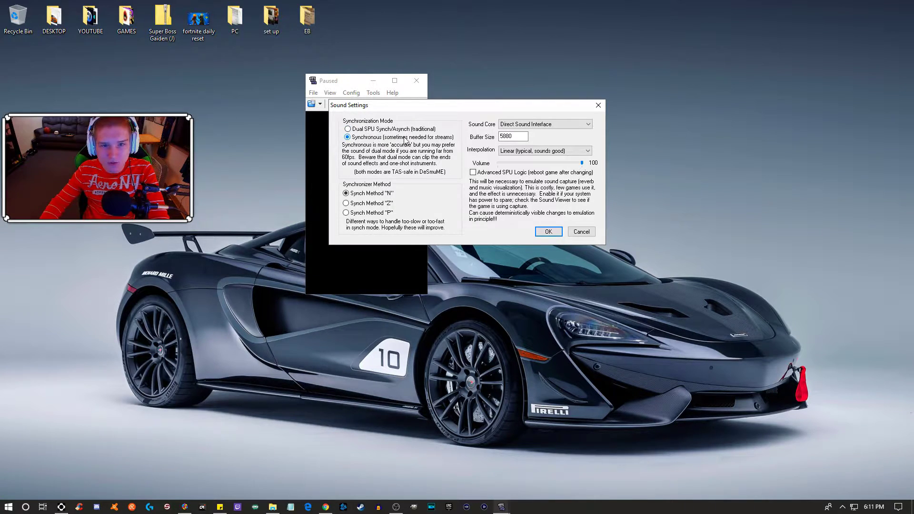
click(547, 125)
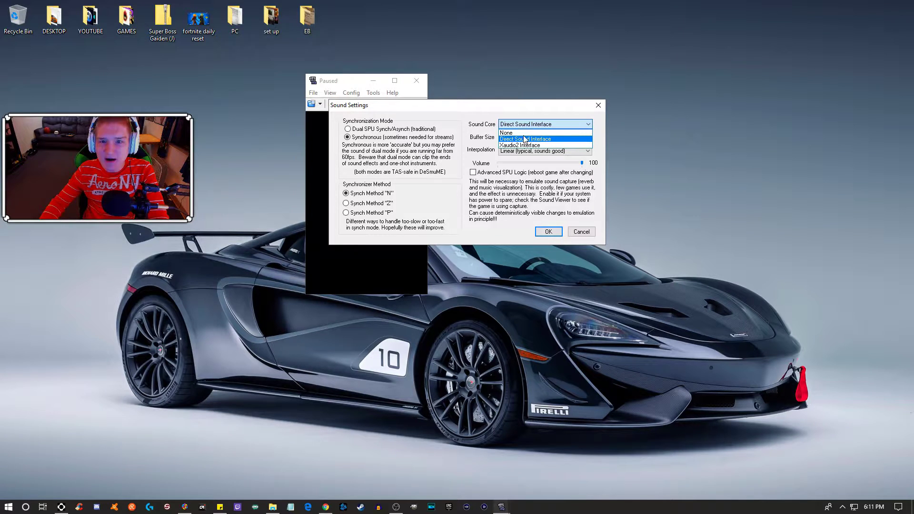
click(531, 138)
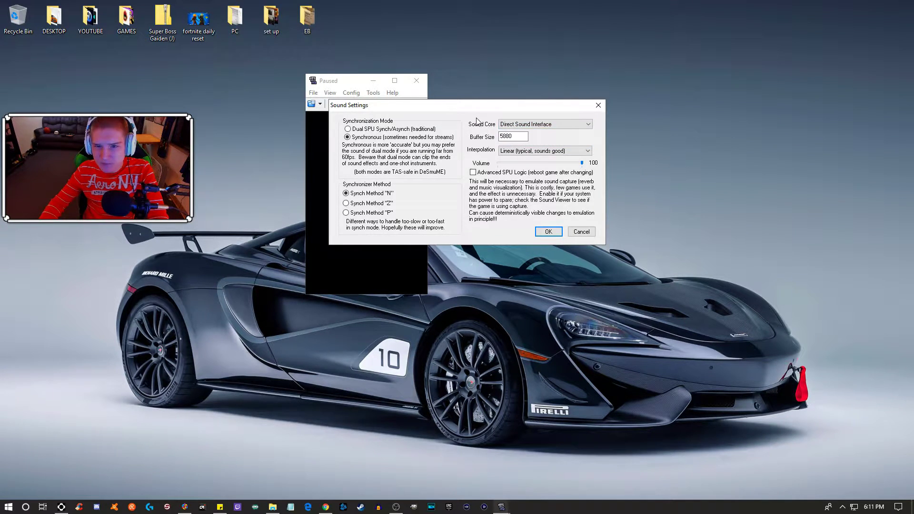
click(541, 151)
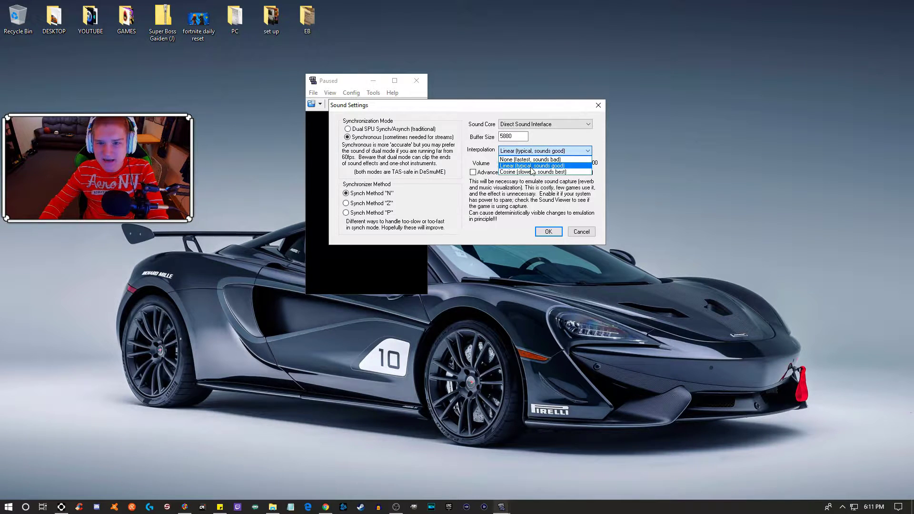
click(540, 172)
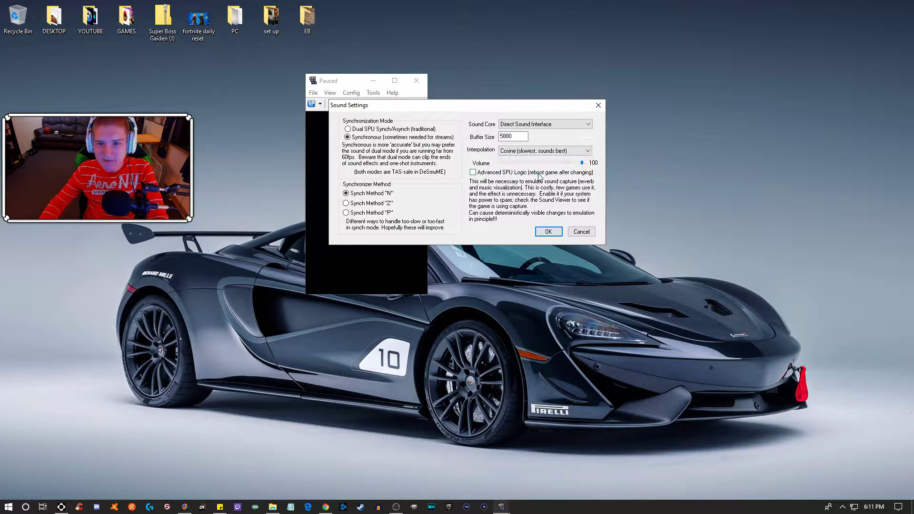
click(549, 232)
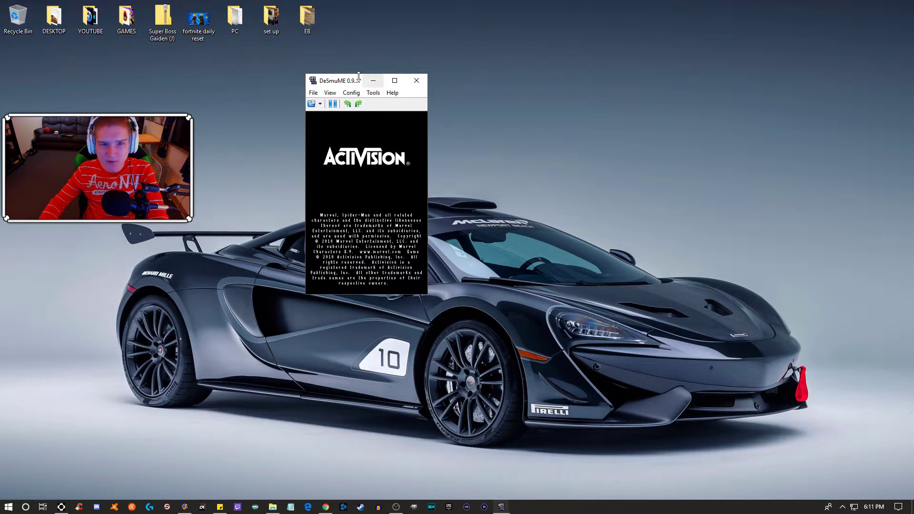
- Try the 3x window size, settle on 2.5x, and reposition the emulator window so both game screens fit on the desktop
mouse_move(343, 82)
mouse_down()
mouse_move(388, 79)
mouse_move(329, 76)
mouse_up()
click(315, 84)
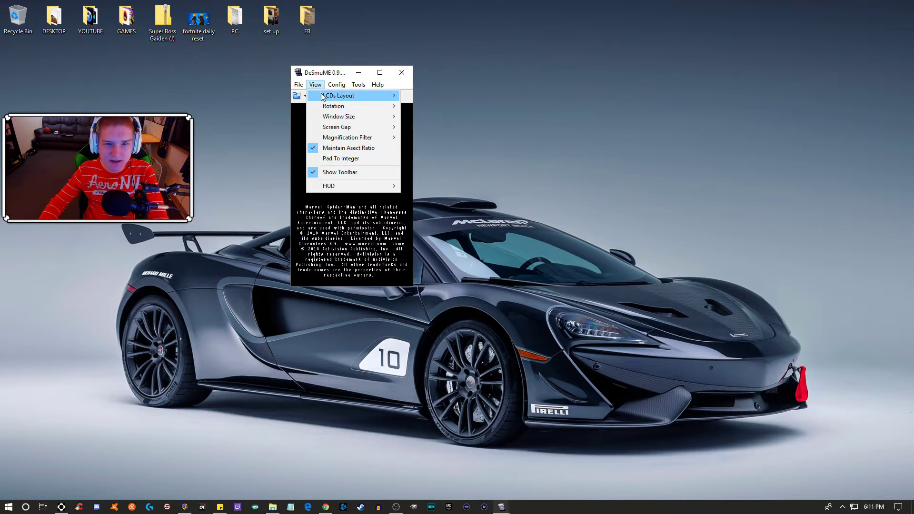
mouse_move(340, 119)
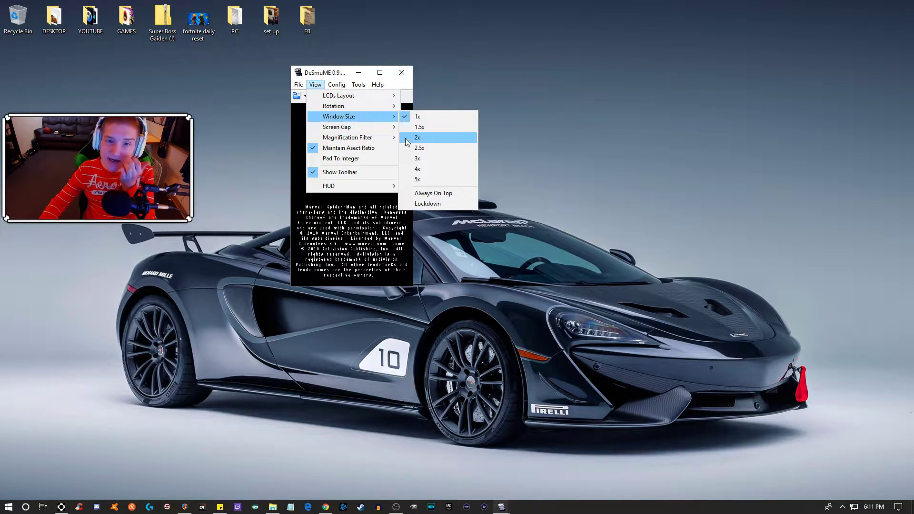
click(427, 156)
click(315, 84)
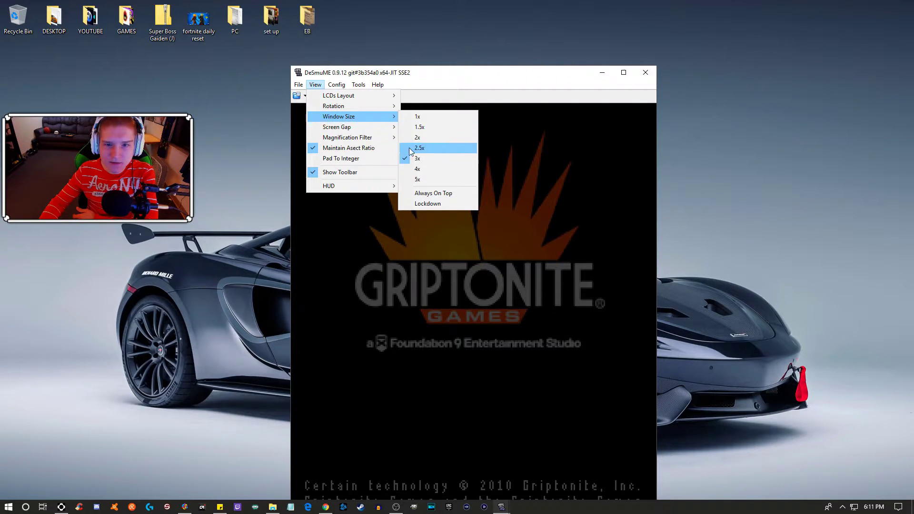
click(421, 149)
drag(418, 76, 576, 16)
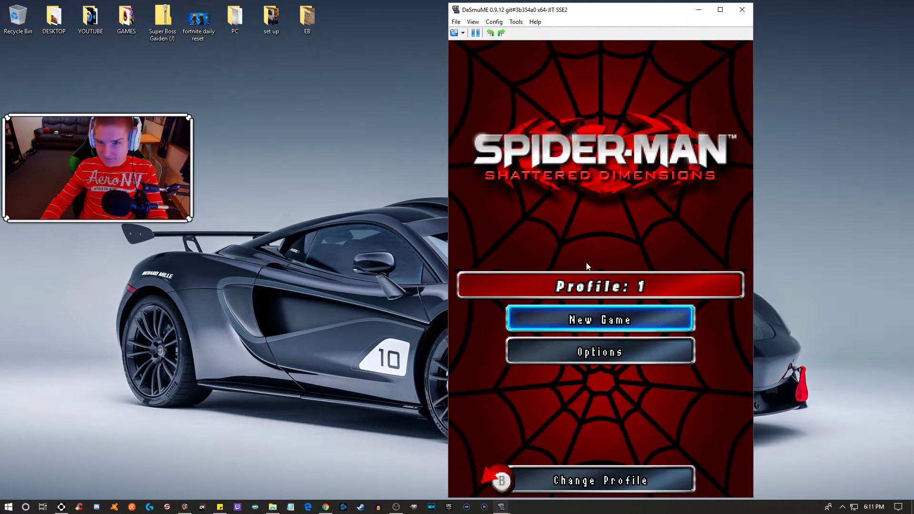
- Map the controller with B, A, Y and X as Buttons 0 to 3, Select as Button 6 and Start as Button 7, and save
click(490, 23)
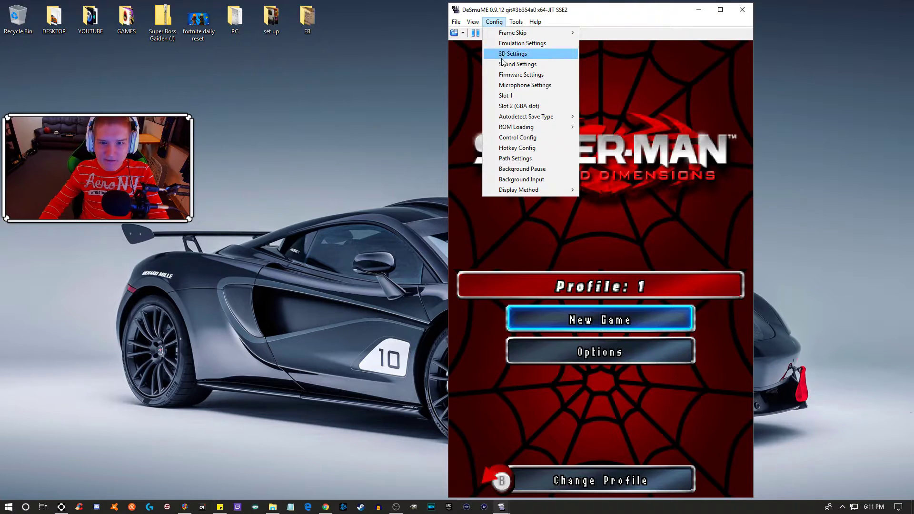
click(524, 137)
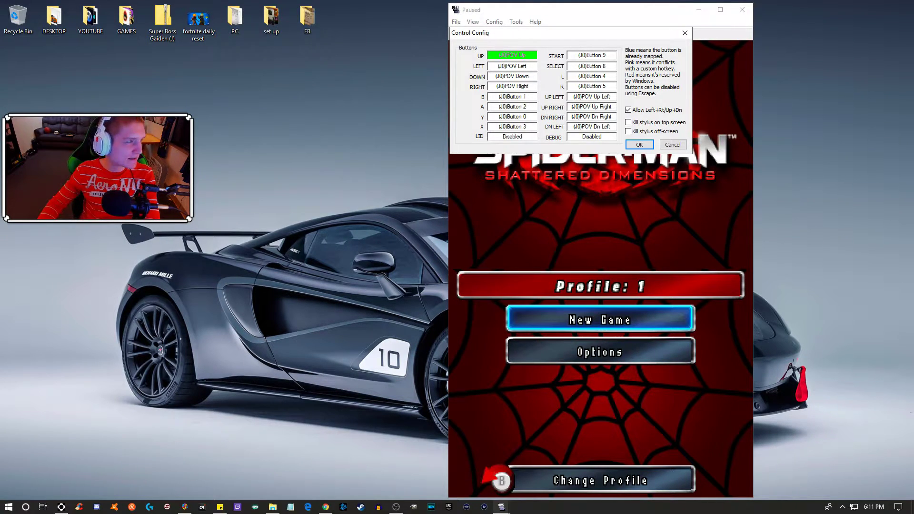
key(alt+Tab)
drag(71, 15, 276, 27)
key(super+Down)
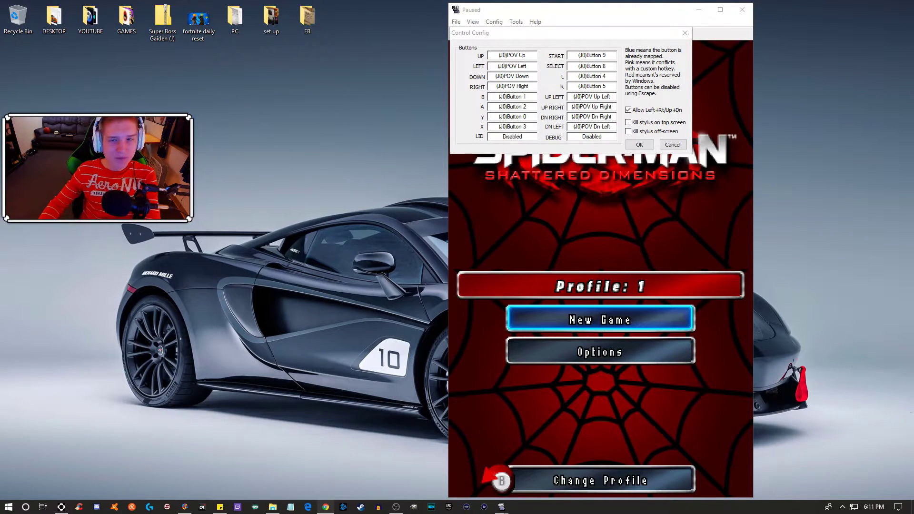
click(527, 58)
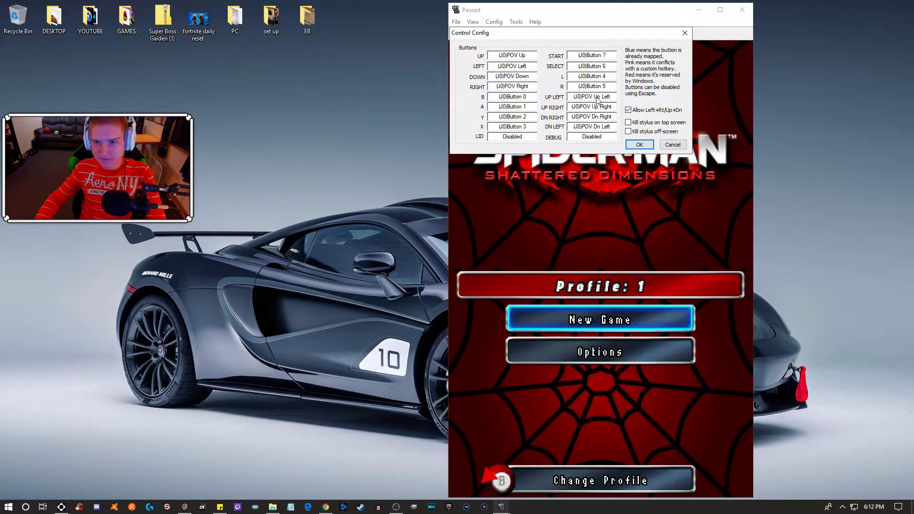
click(640, 145)
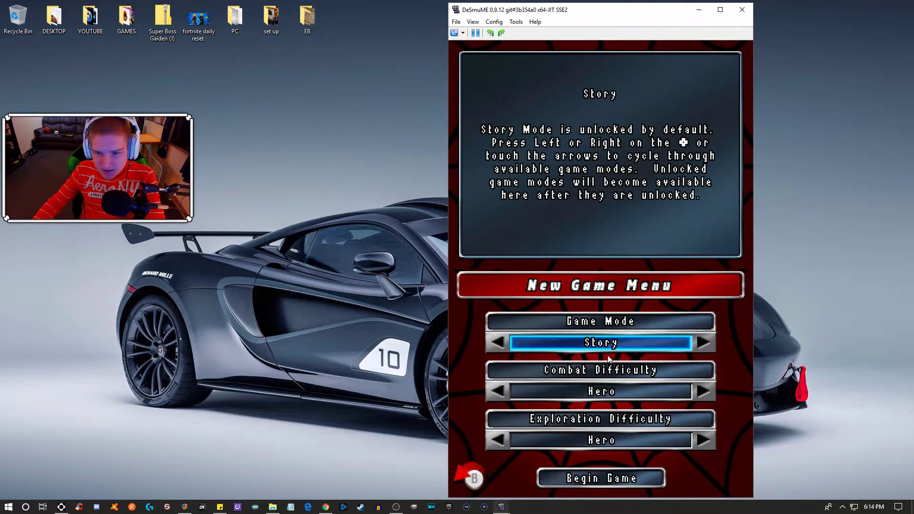
- Begin a new Story game with both combat difficulty and exploration difficulty kept on Hero
key(Down)
key(Down)
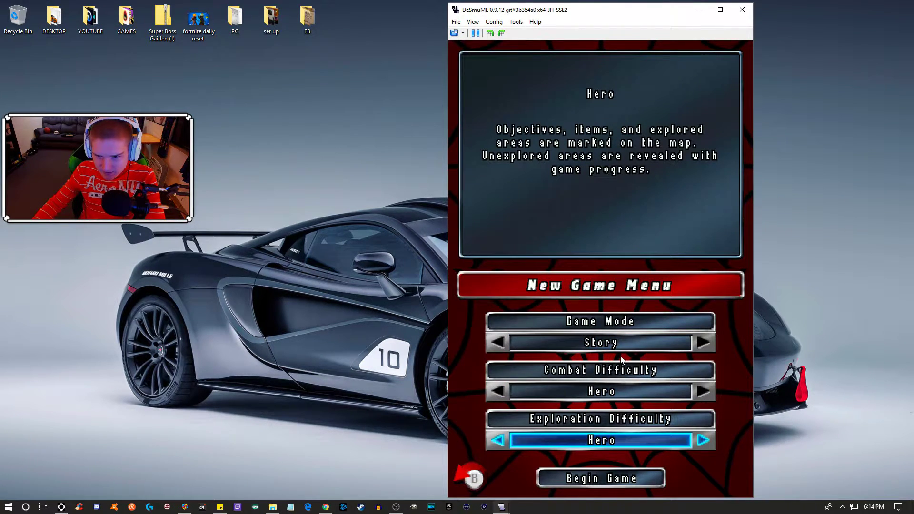
key(Down)
click(612, 480)
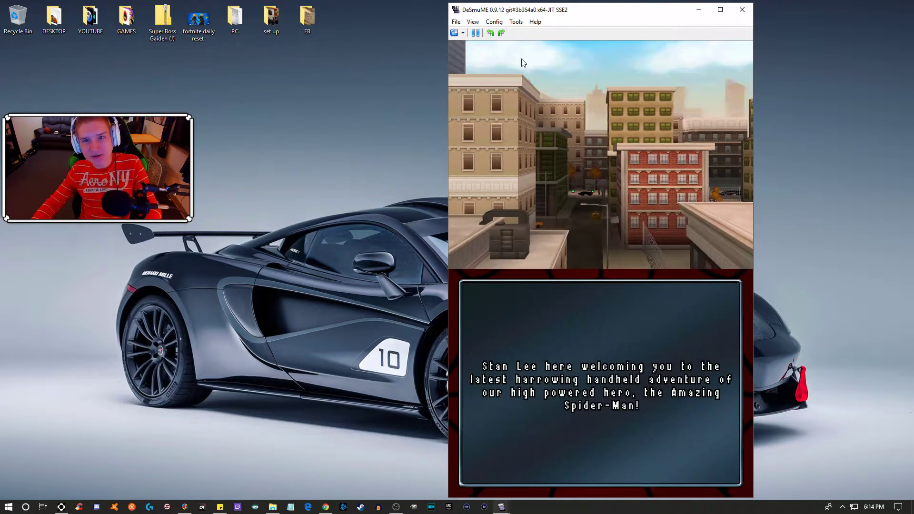
- Change the LCD layout so that only the upper game screen is displayed
click(501, 22)
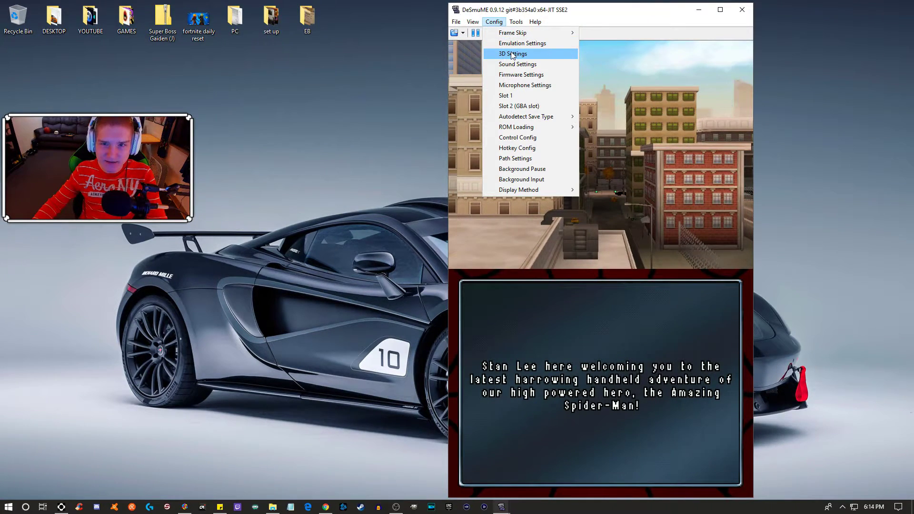
mouse_move(482, 23)
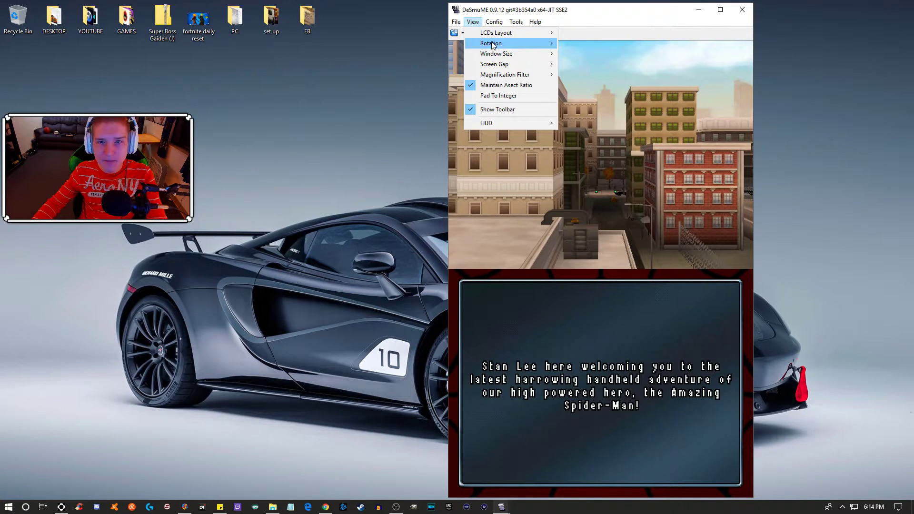
click(582, 54)
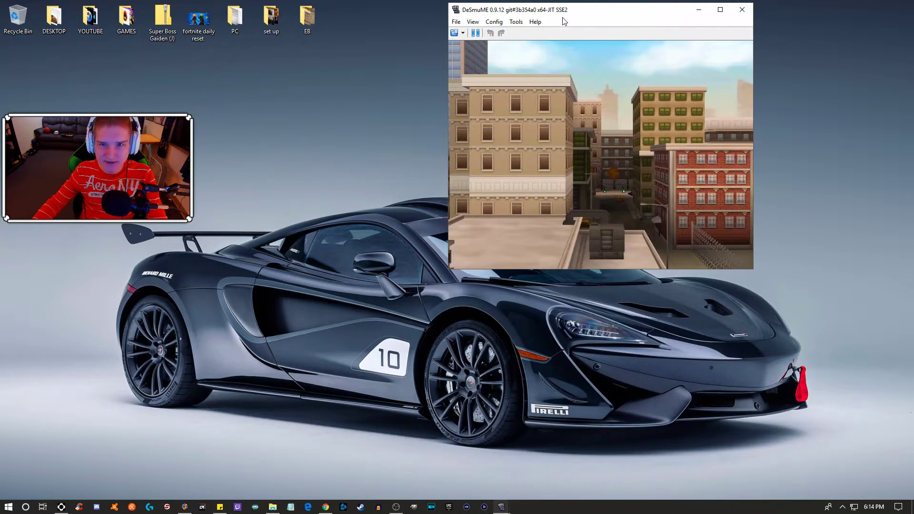
- Enlarge the window size of the single-screen view and move the emulator window to the middle of the desktop
click(473, 22)
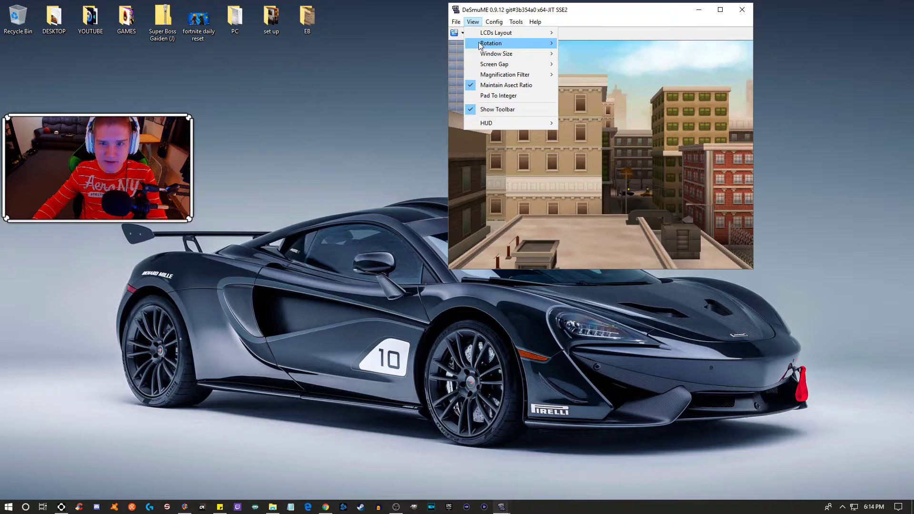
mouse_move(505, 54)
click(572, 104)
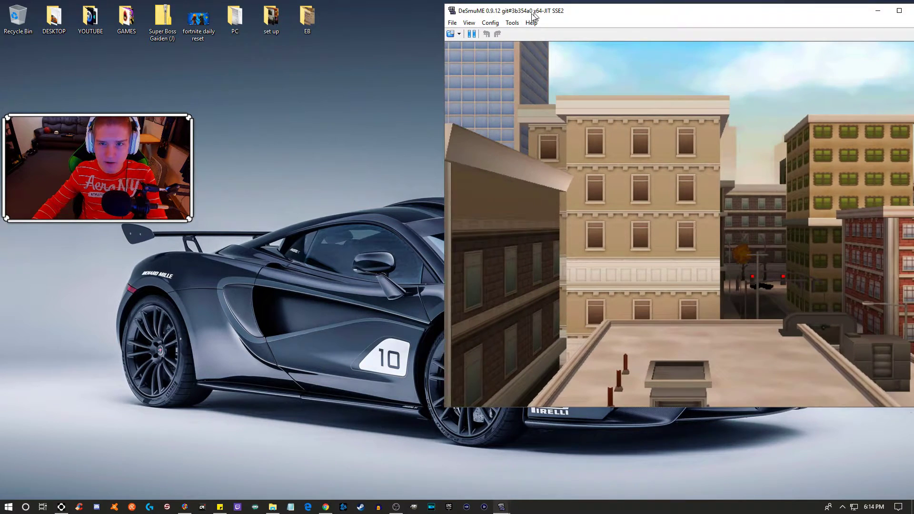
drag(528, 10, 361, 48)
- Reset the 3D renderer to the default SoftRasterizer and apply the 3D settings
click(328, 60)
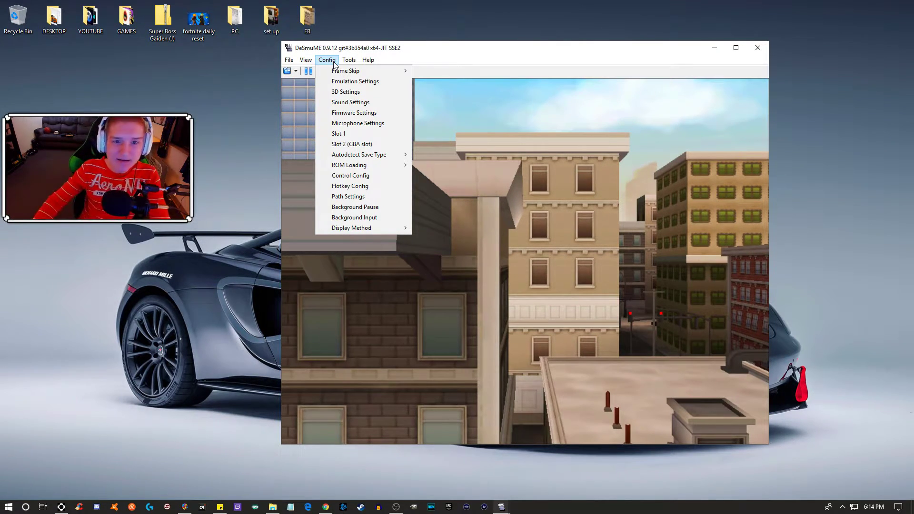
key(Left)
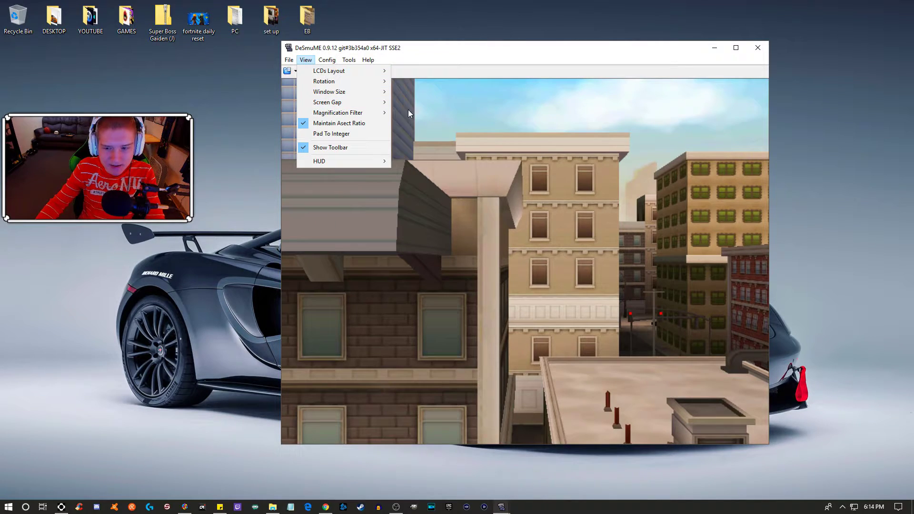
mouse_move(335, 63)
click(347, 91)
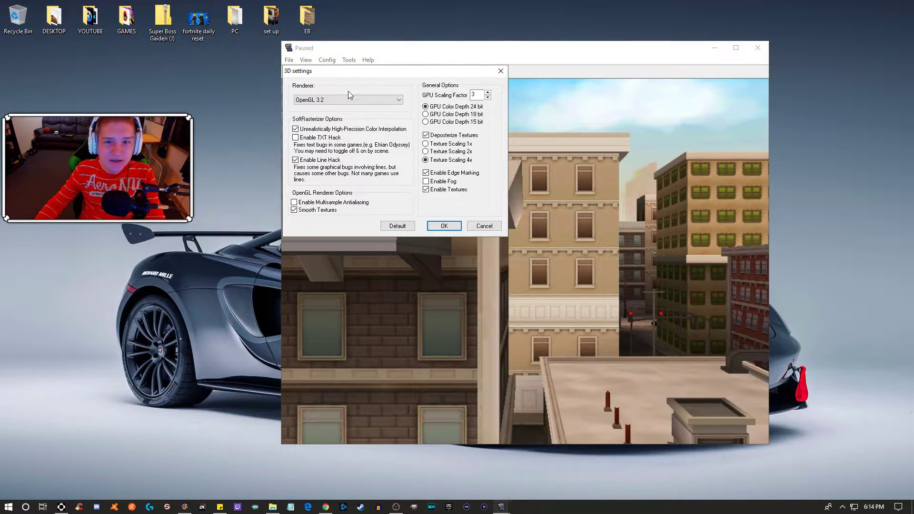
click(404, 228)
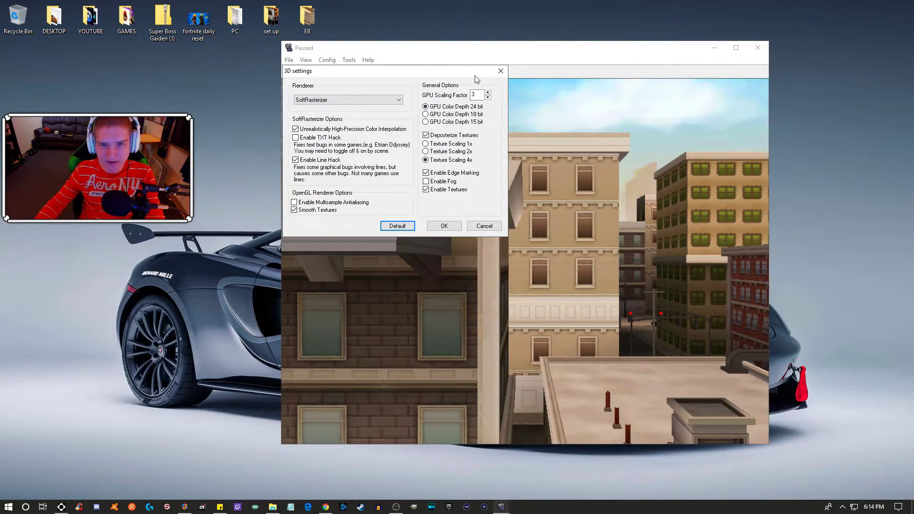
click(444, 225)
- In the 3D settings, raise the GPU scaling factor to 5, keep Deposterize Textures enabled, and apply
click(332, 62)
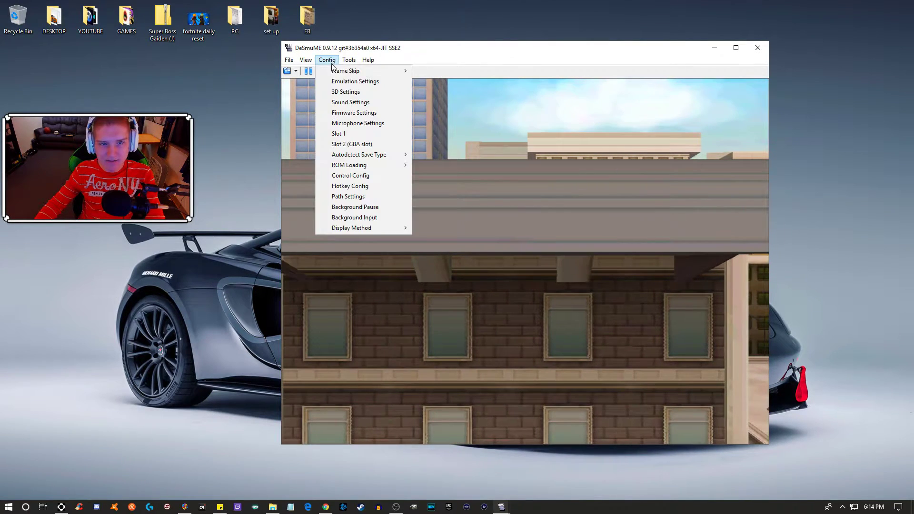
click(346, 92)
click(488, 93)
click(488, 94)
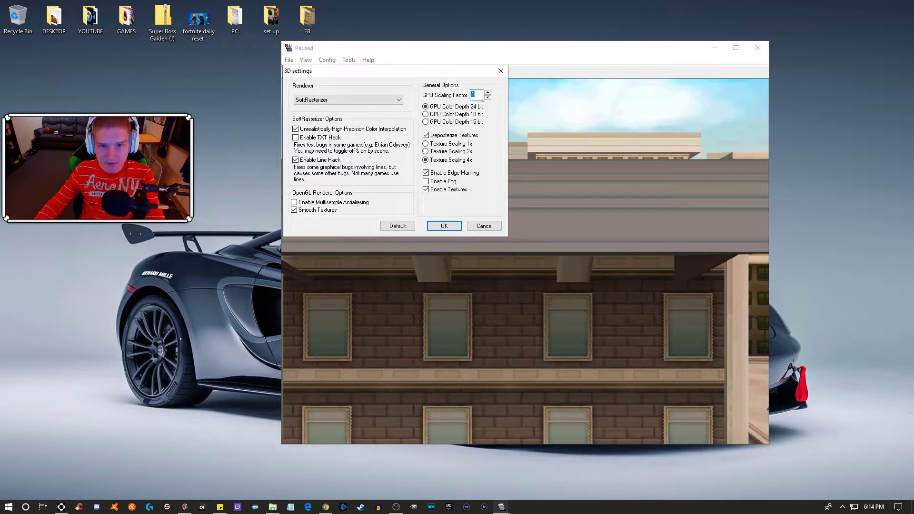
click(426, 135)
click(443, 227)
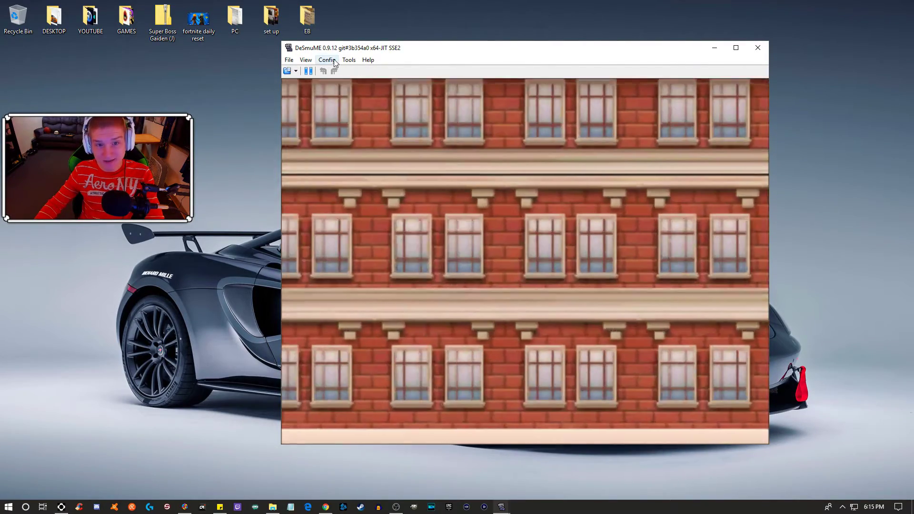
- In the 3D settings, set the renderer to OpenGL 3.2, enable multisample antialiasing and fog, and apply
click(348, 60)
mouse_move(327, 60)
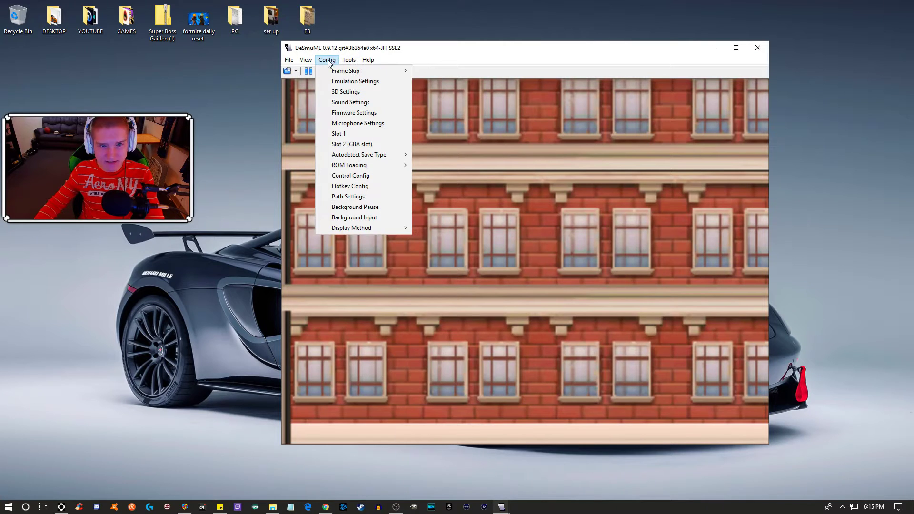
click(341, 93)
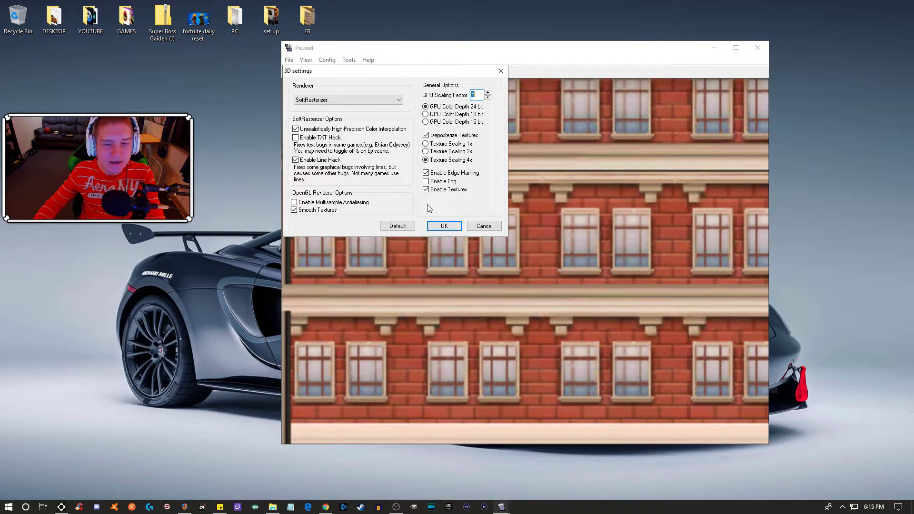
click(366, 98)
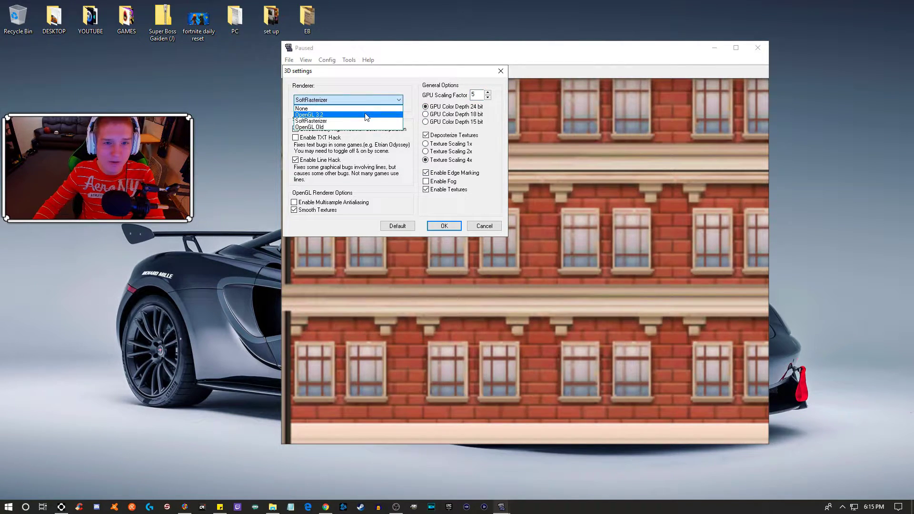
click(367, 116)
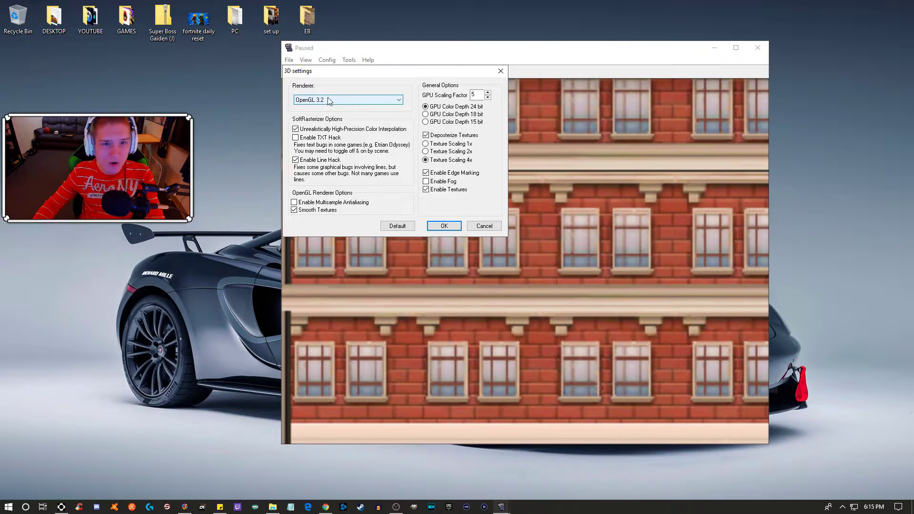
click(367, 101)
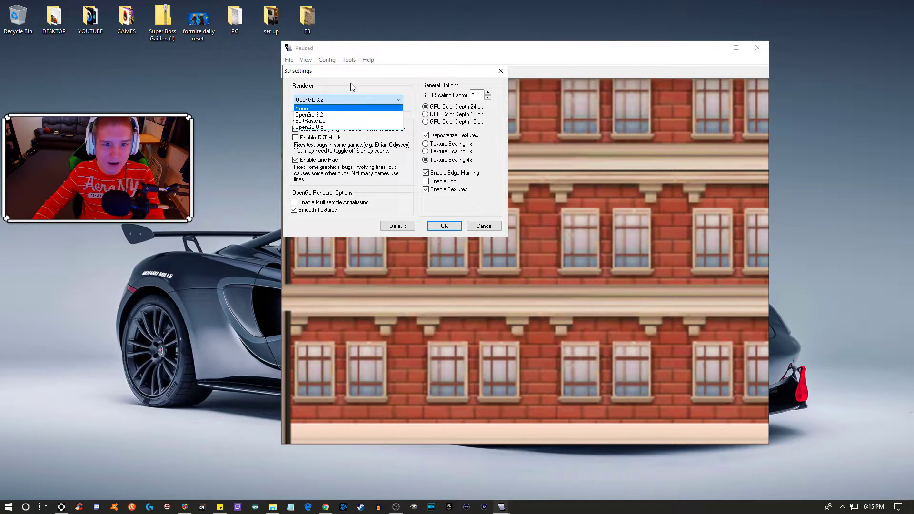
click(320, 136)
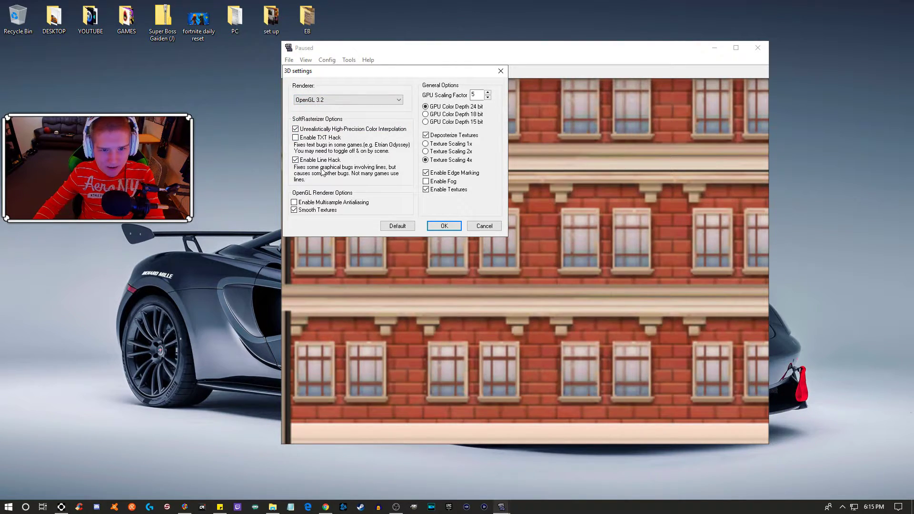
click(307, 204)
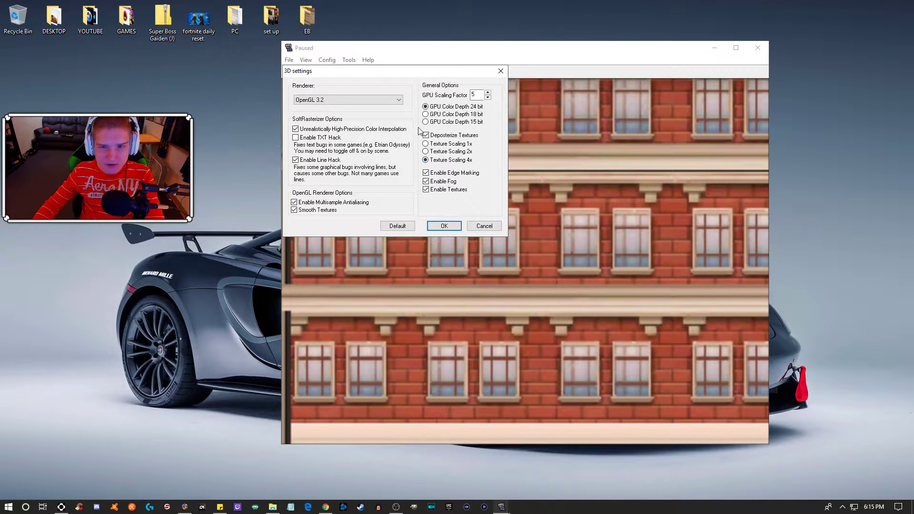
click(444, 226)
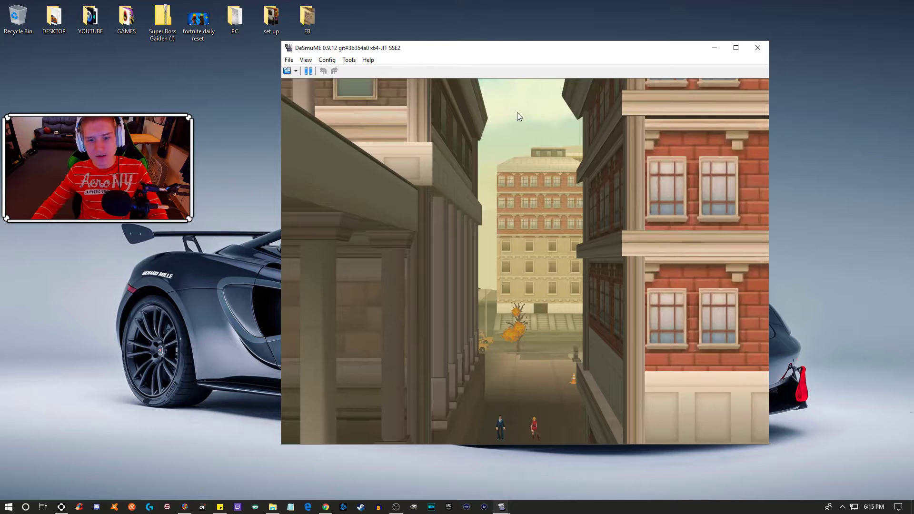
- Turn on the HUD's FPS display over the running game
click(308, 61)
mouse_move(351, 161)
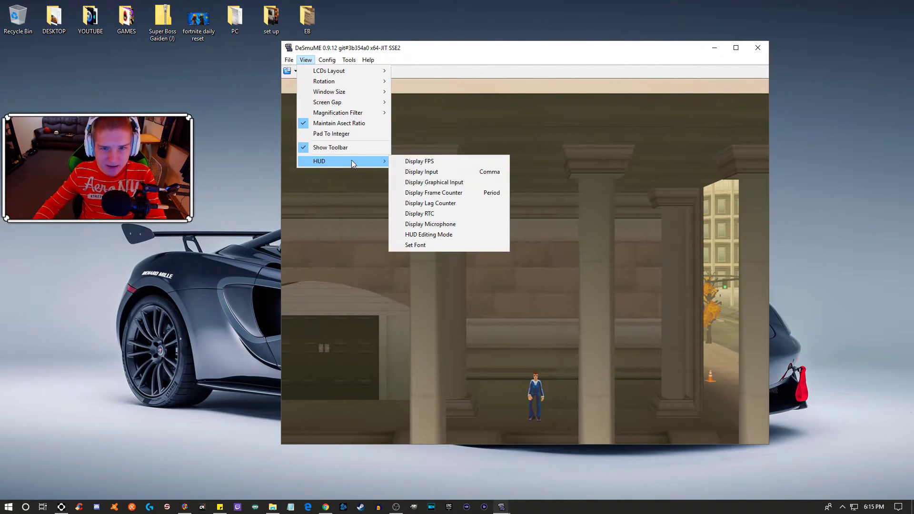
click(436, 161)
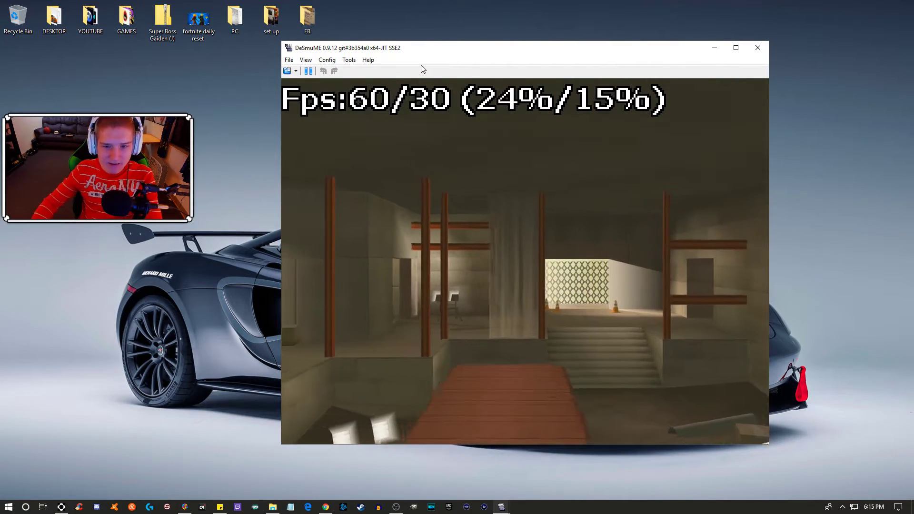
click(307, 60)
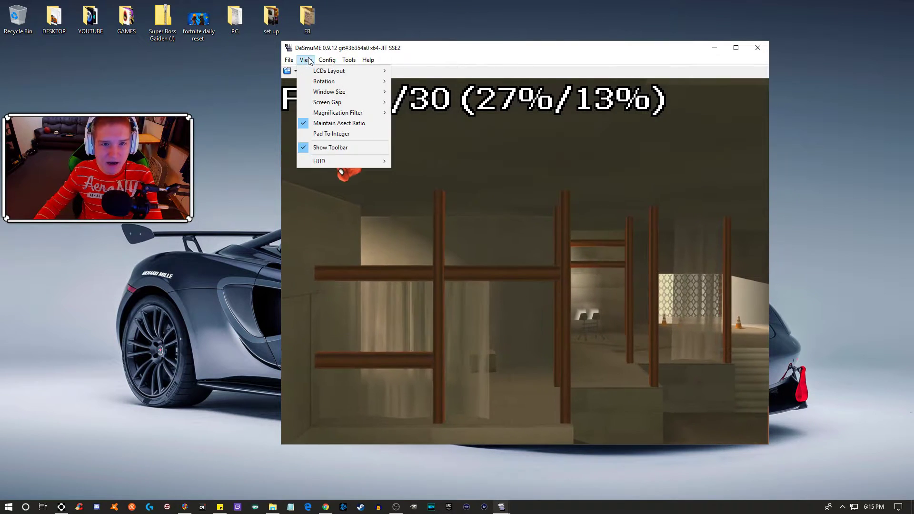
mouse_move(367, 116)
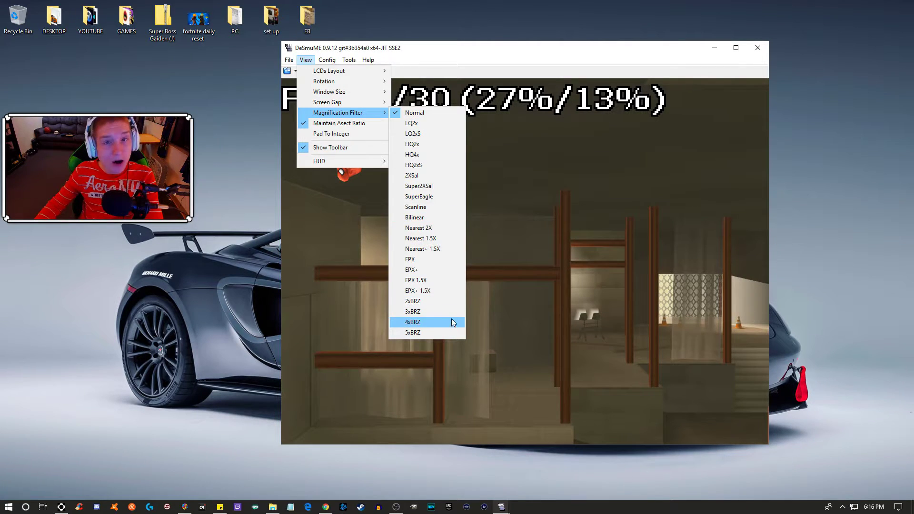
mouse_move(339, 58)
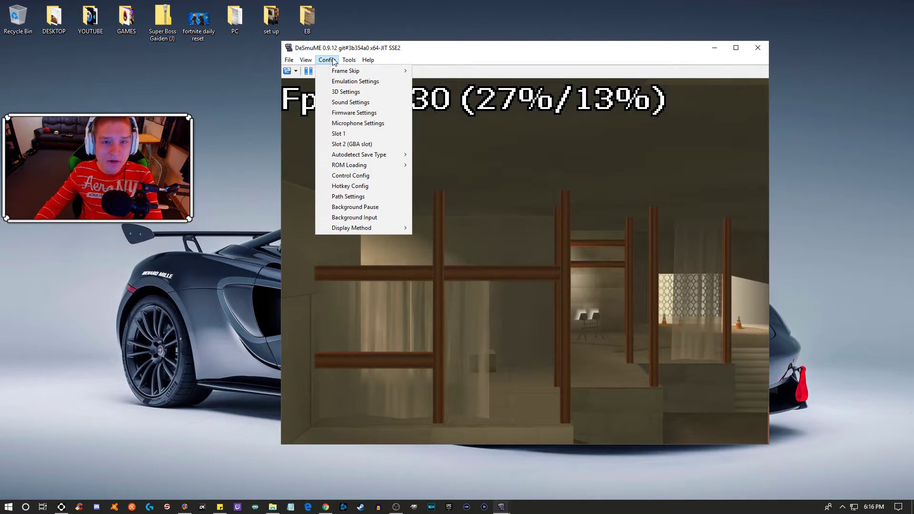
click(344, 90)
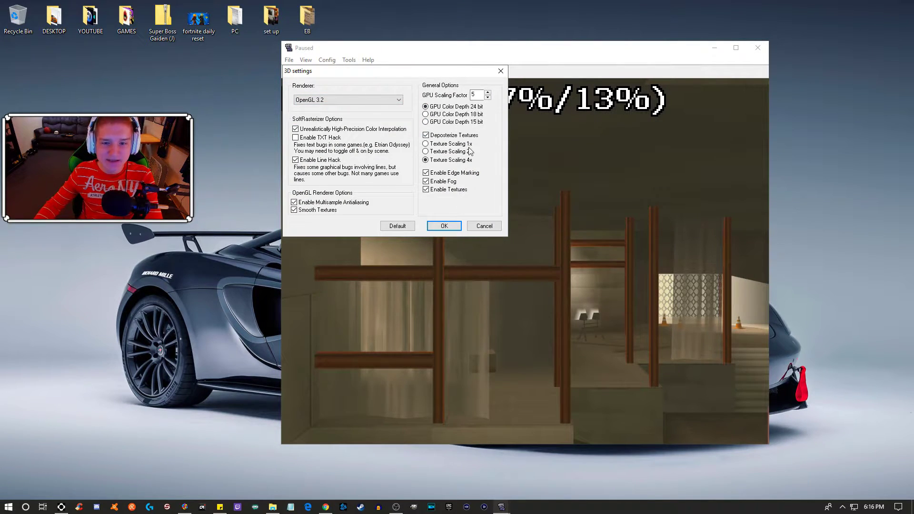
click(485, 226)
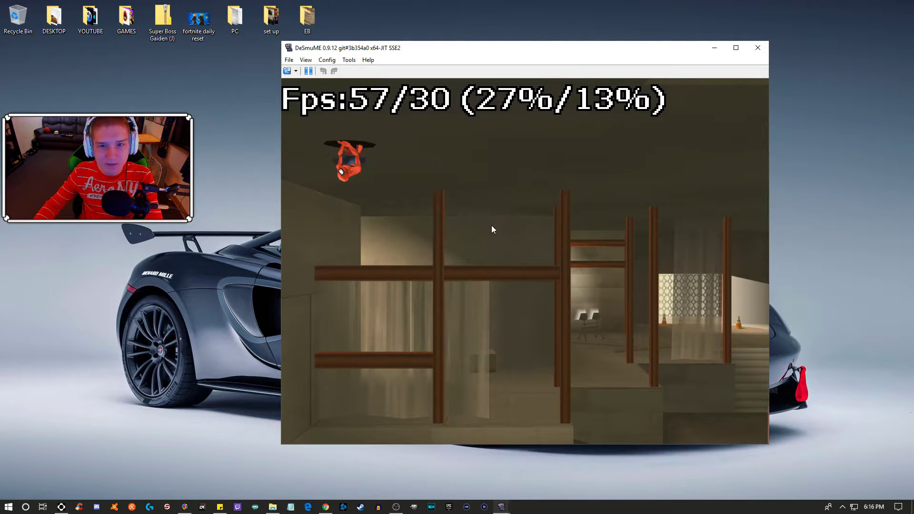
- Apply the 5xBRZ magnification filter and maximize the emulator window
click(326, 59)
mouse_move(310, 60)
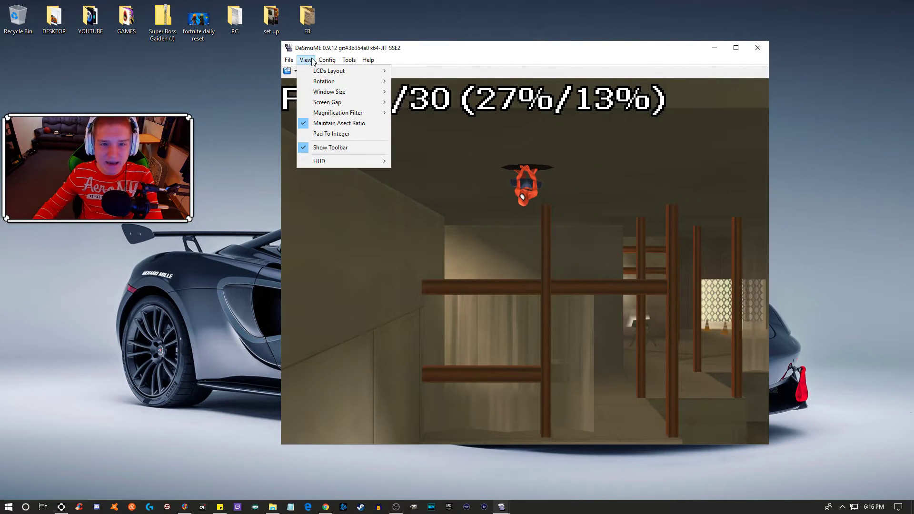
mouse_move(358, 114)
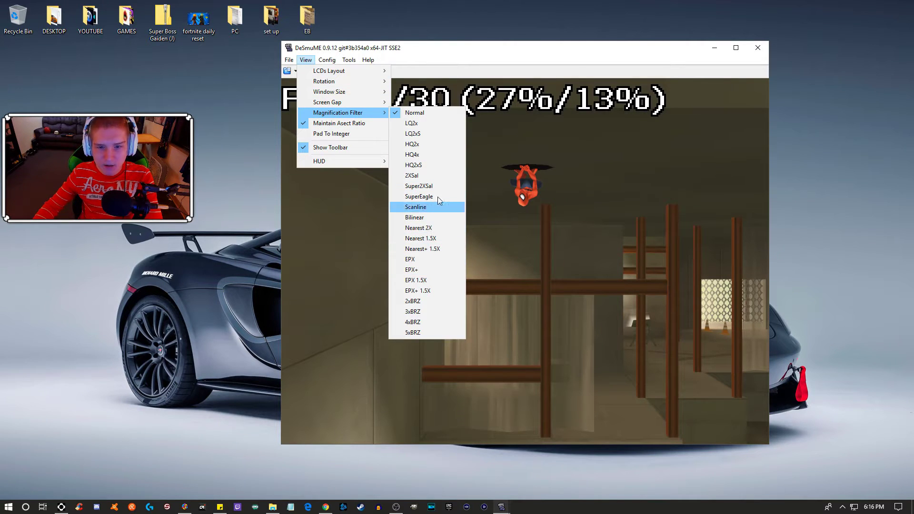
click(433, 335)
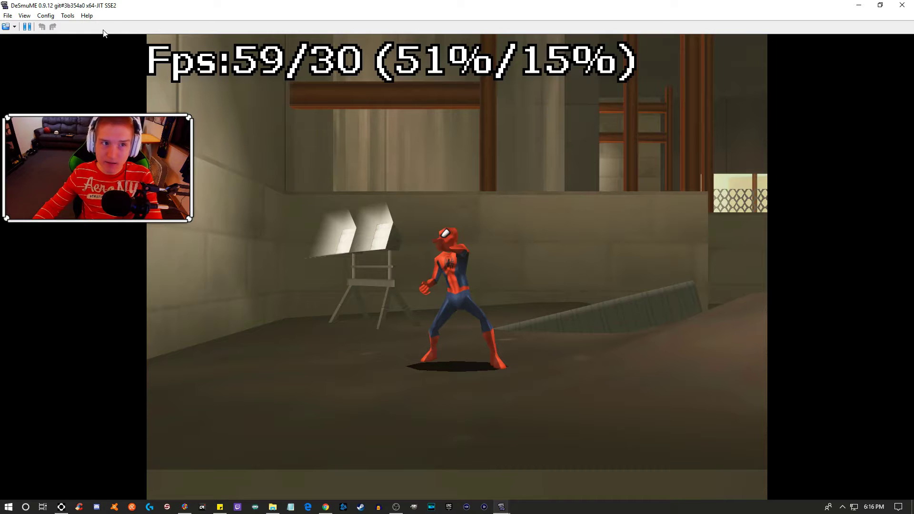
- Choose a different magnification filter and restore the maximized emulator window to a smaller size
click(46, 16)
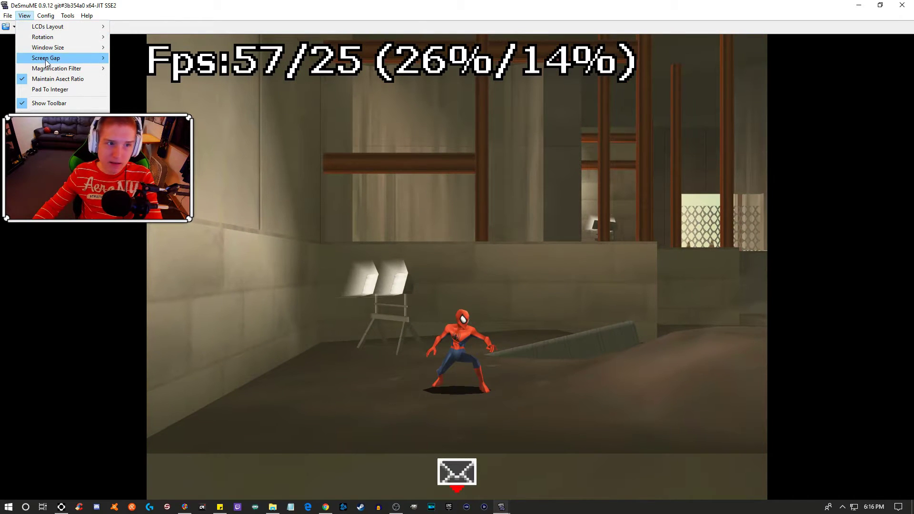
mouse_move(58, 68)
click(132, 80)
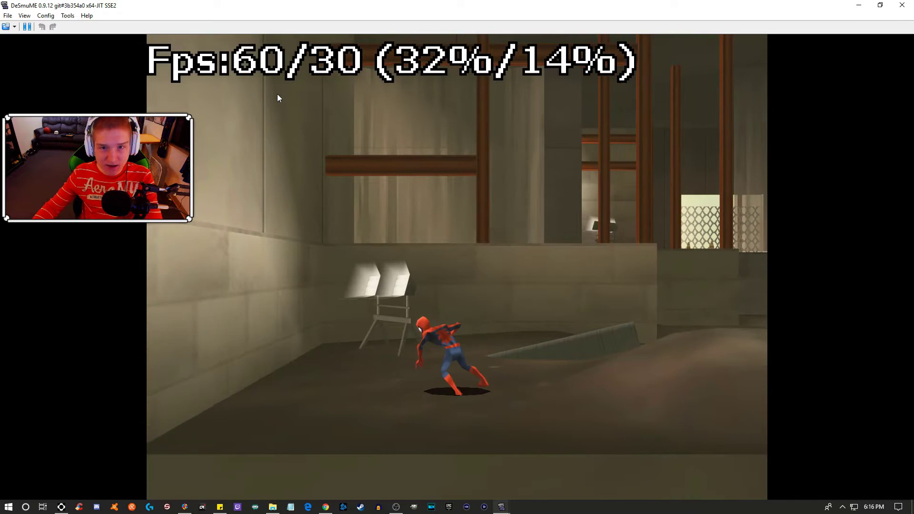
click(46, 16)
key(super+Down)
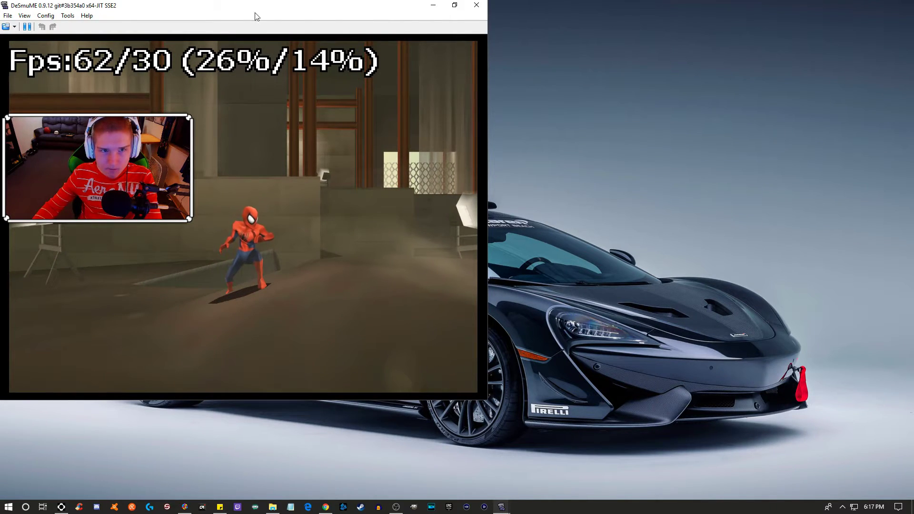
- Move the emulator window toward the middle of the desktop and lower the GPU scaling factor in the 3D settings
drag(261, 7, 491, 44)
click(275, 52)
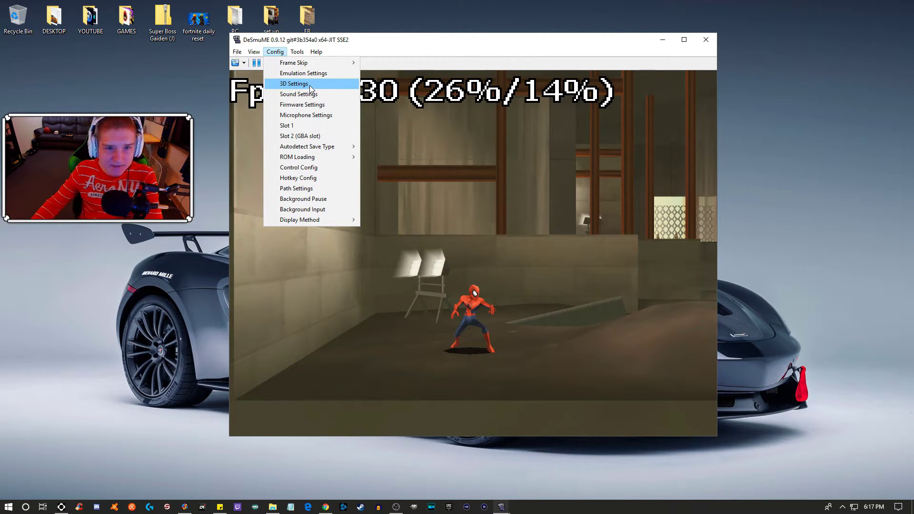
mouse_move(319, 64)
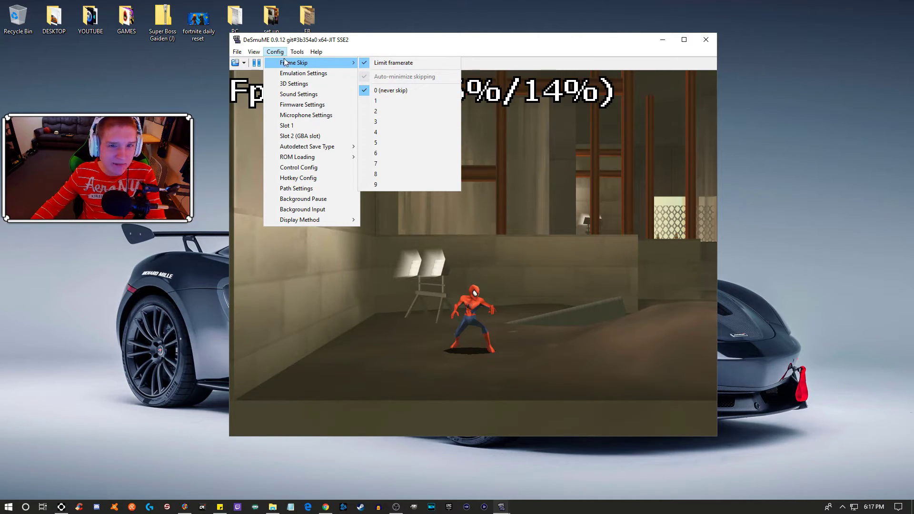
click(296, 87)
drag(381, 66, 558, 89)
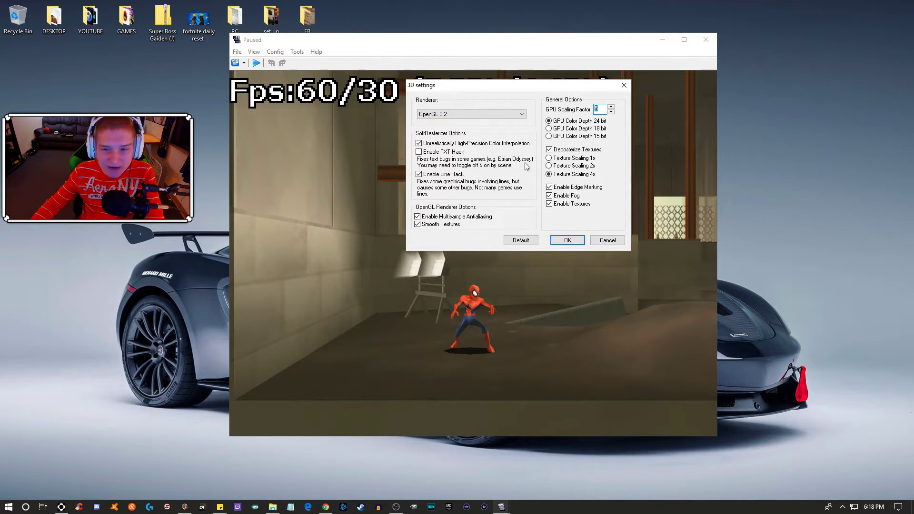
click(568, 241)
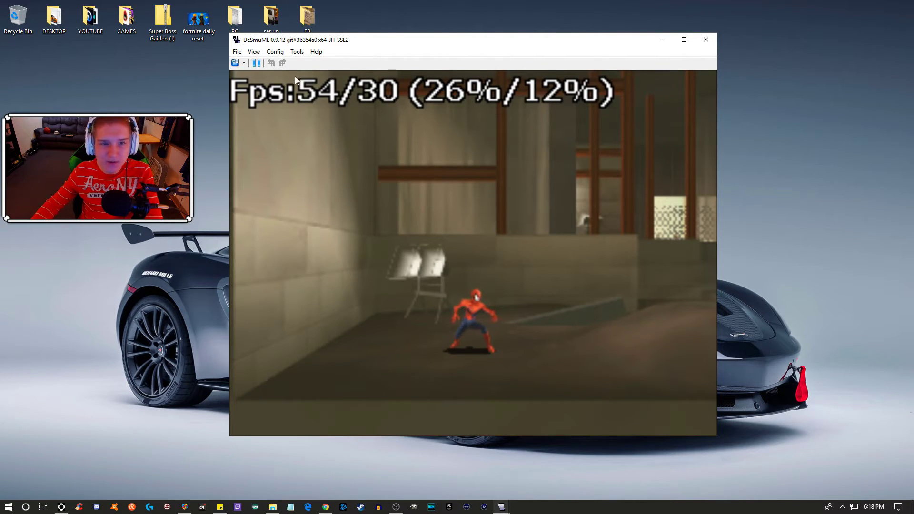
- Apply the 5xBRZ magnification filter and try it out in the maximized window by moving the game character
click(276, 51)
mouse_move(256, 55)
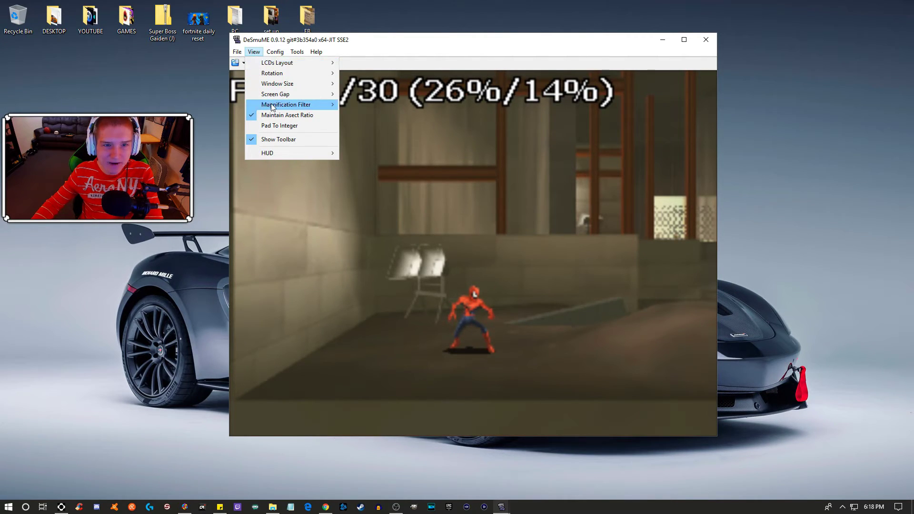
mouse_move(273, 106)
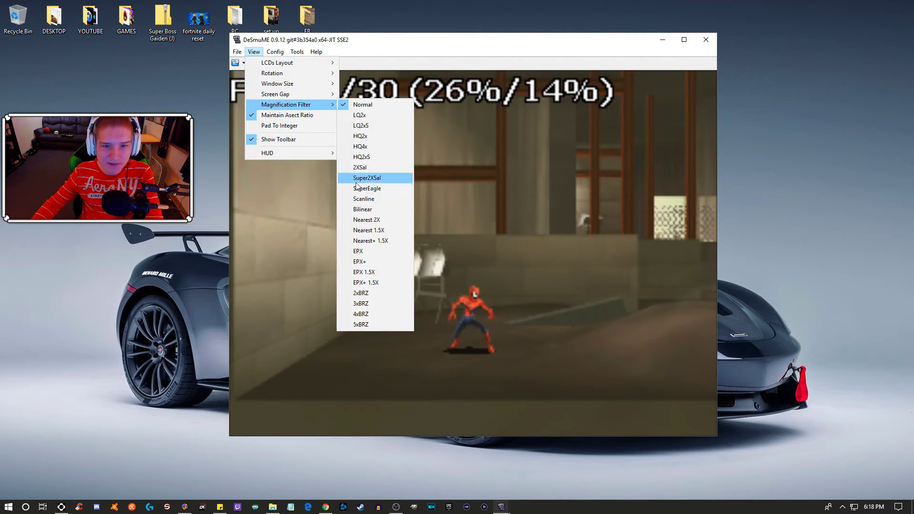
click(376, 325)
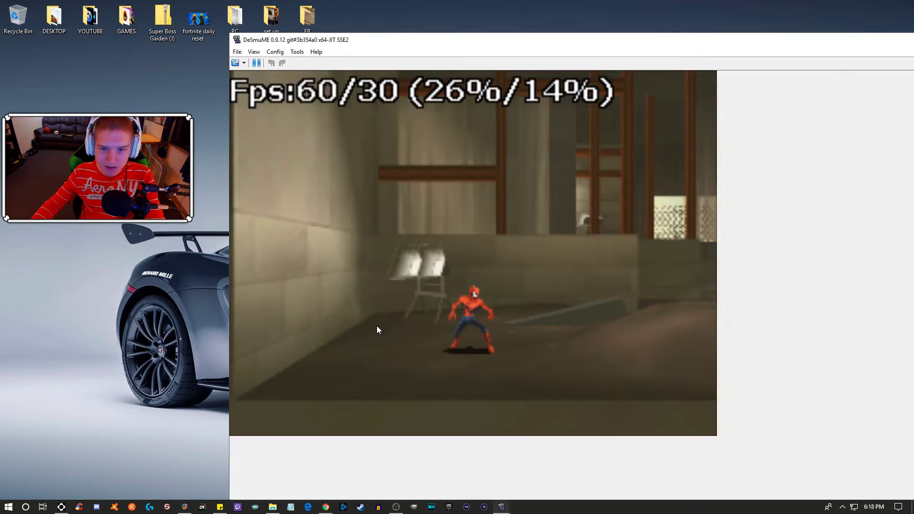
drag(428, 41, 207, 24)
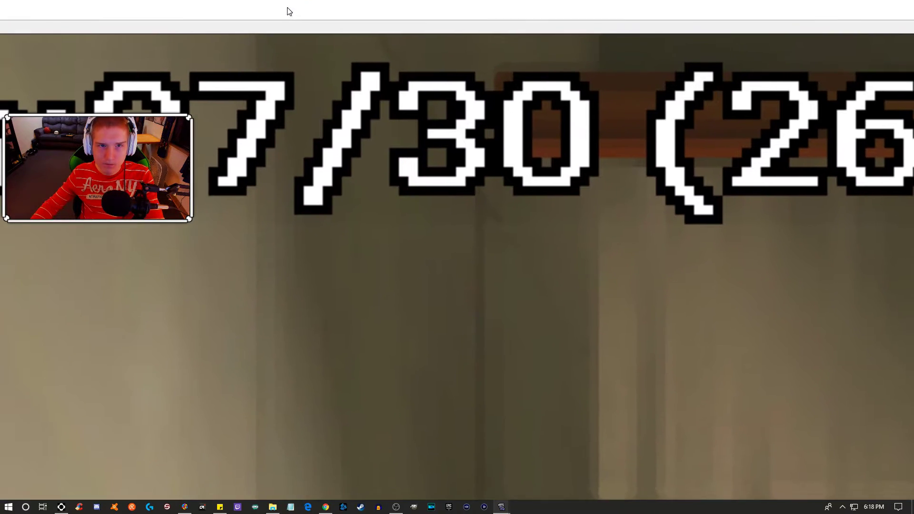
drag(288, 7, 308, 29)
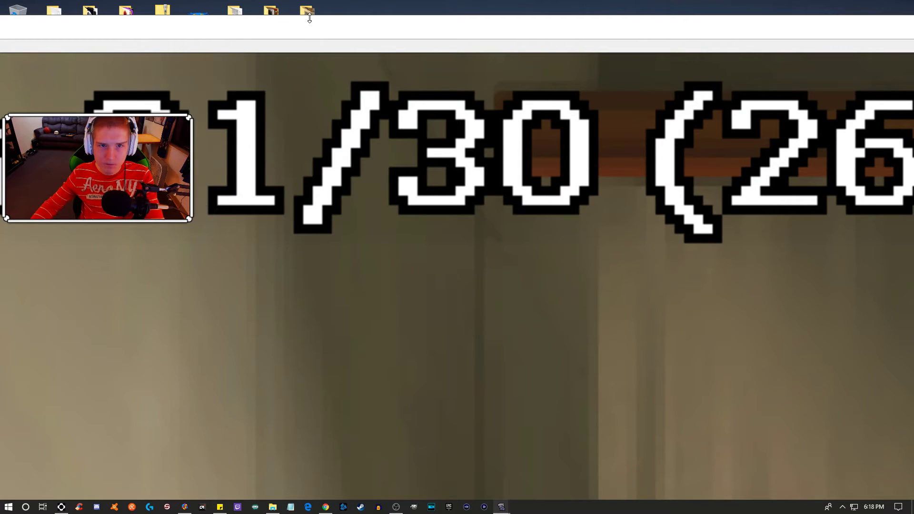
double_click(329, 24)
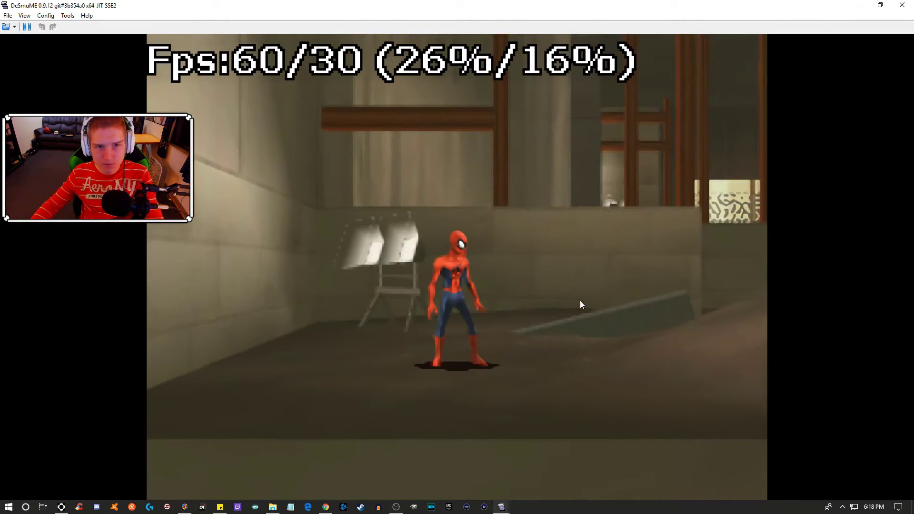
key(Up)
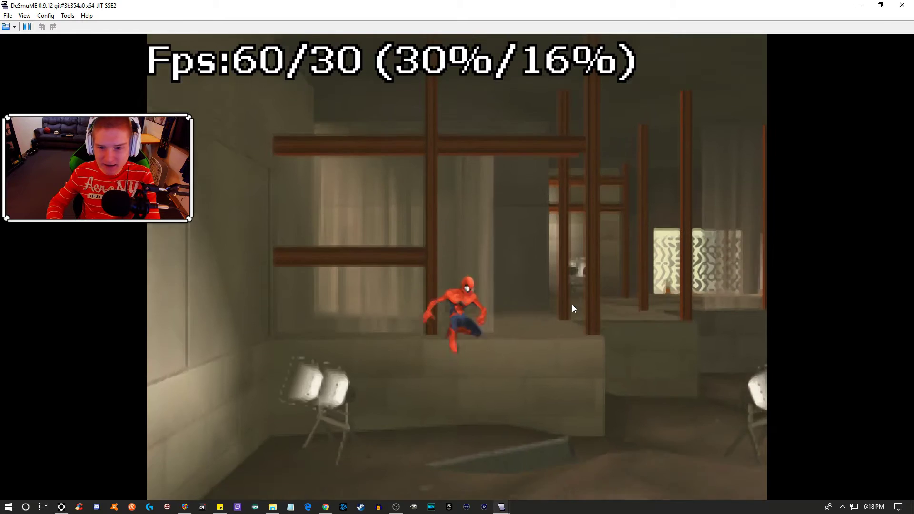
key(Right)
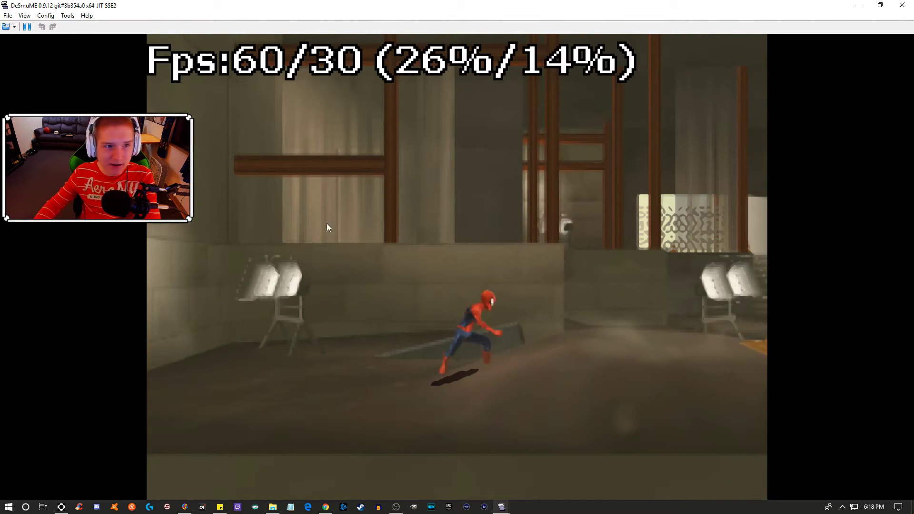
- Raise the GPU scaling factor in the 3D settings and maximize the emulator window again
click(46, 16)
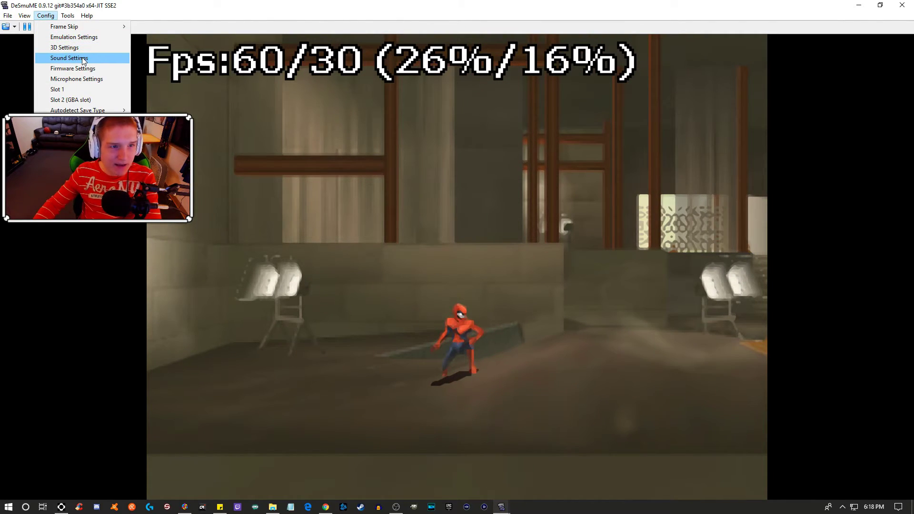
click(60, 51)
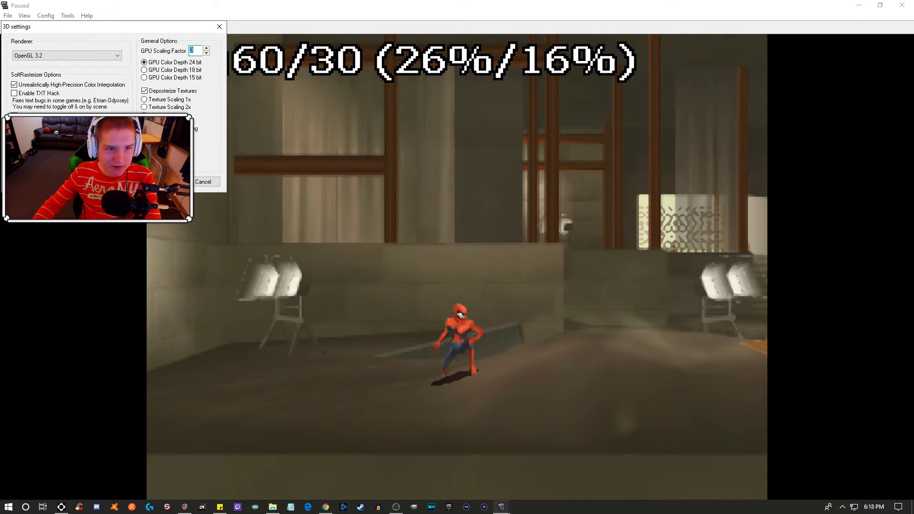
key(Return)
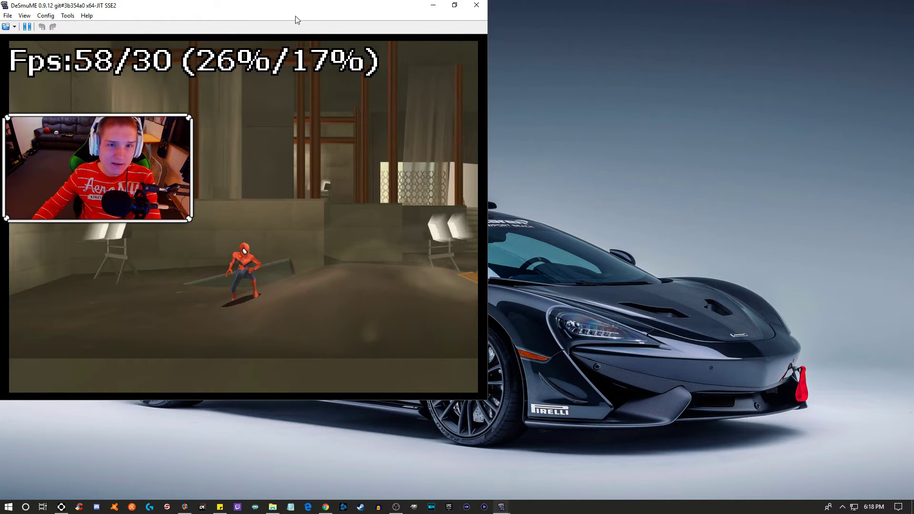
double_click(325, 6)
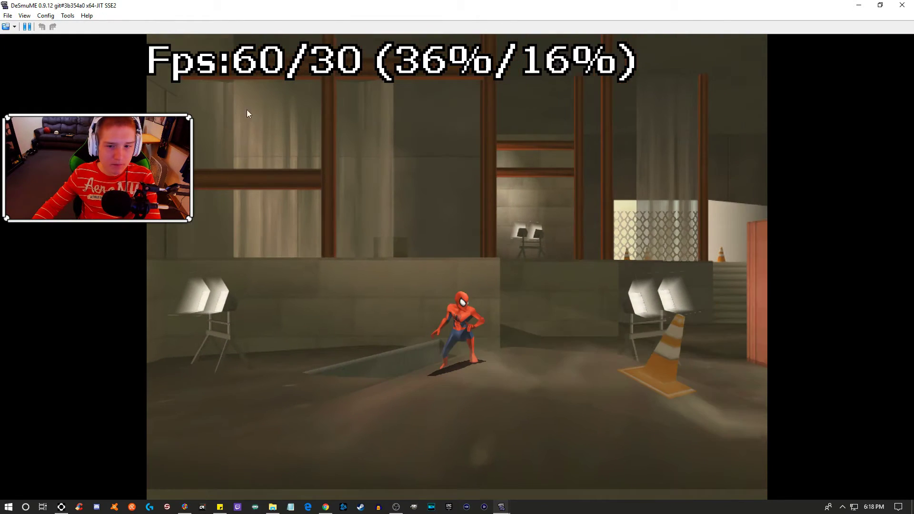
- Set the magnification filter back to Normal
click(25, 15)
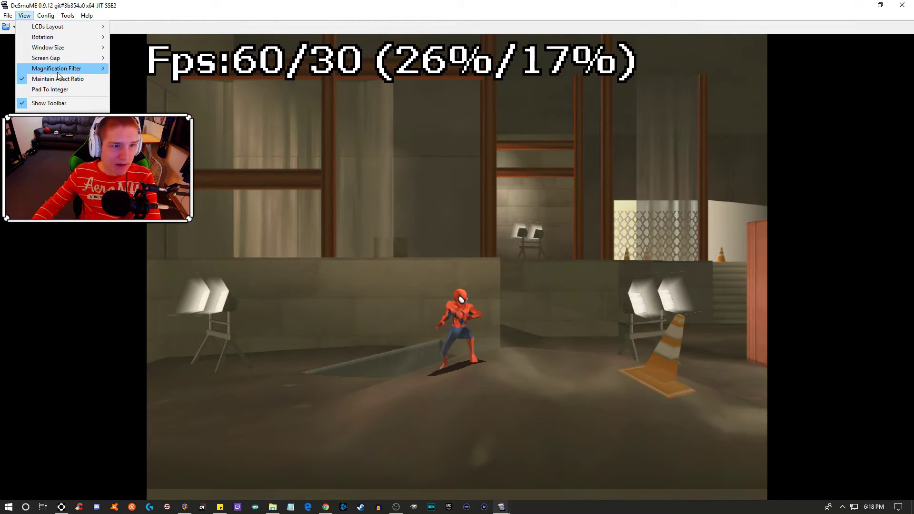
mouse_move(56, 68)
click(126, 67)
- Apply the 3D settings once more and test the game in the maximized window by running the character to the left
click(56, 16)
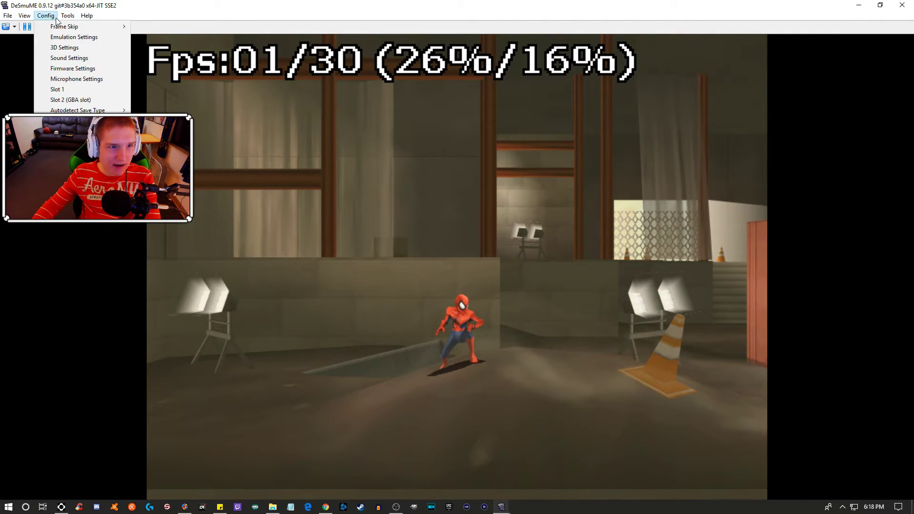
click(71, 48)
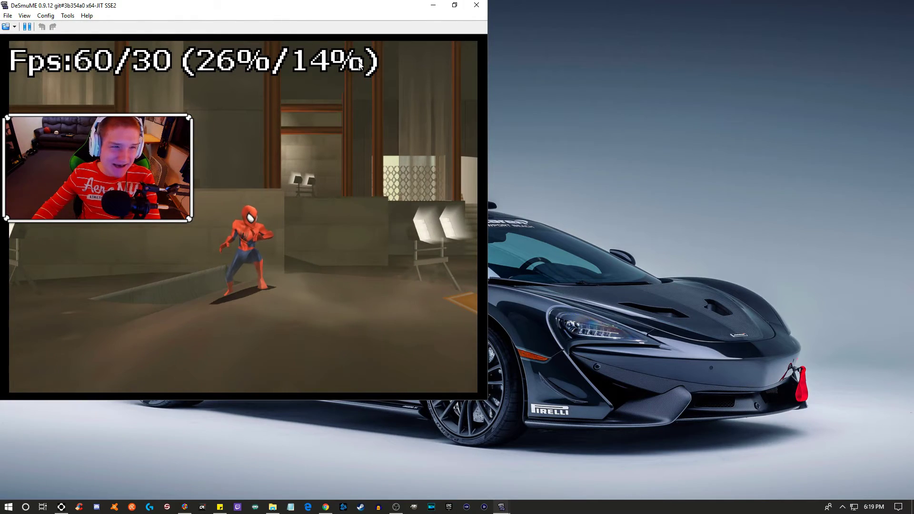
double_click(365, 9)
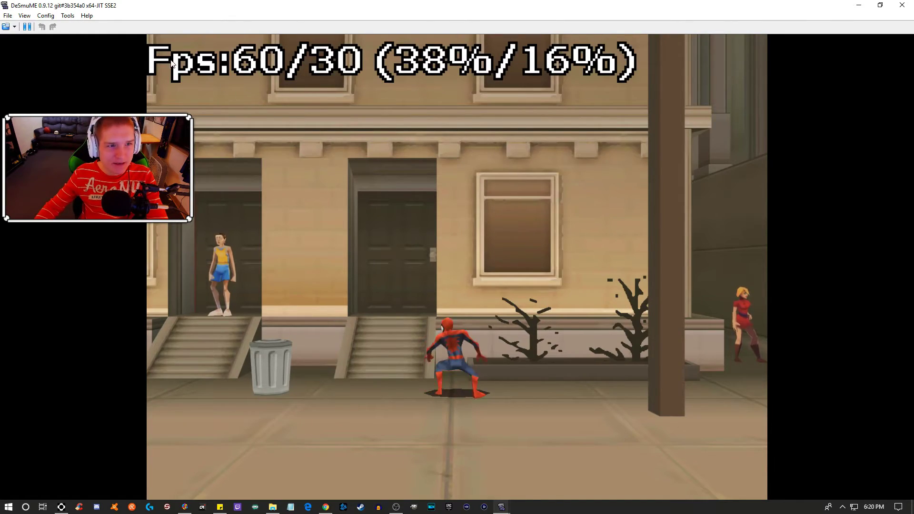
key(Left)
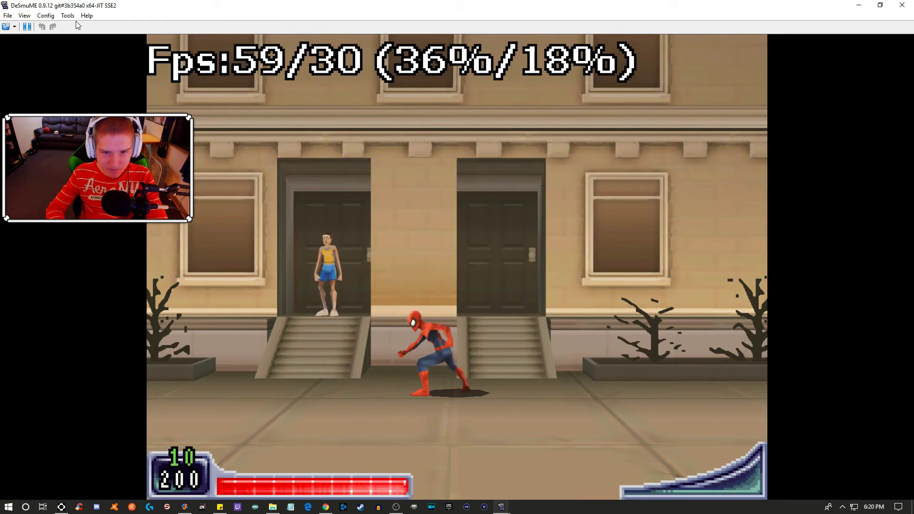
key(Left)
- Review the sound core, buffer size, interpolation and synchronization options in the sound settings, and accept them
click(46, 15)
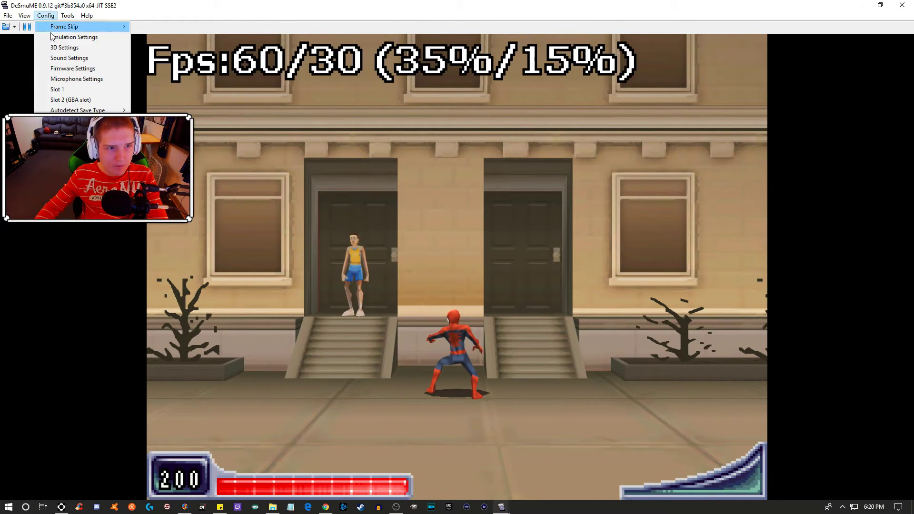
click(69, 58)
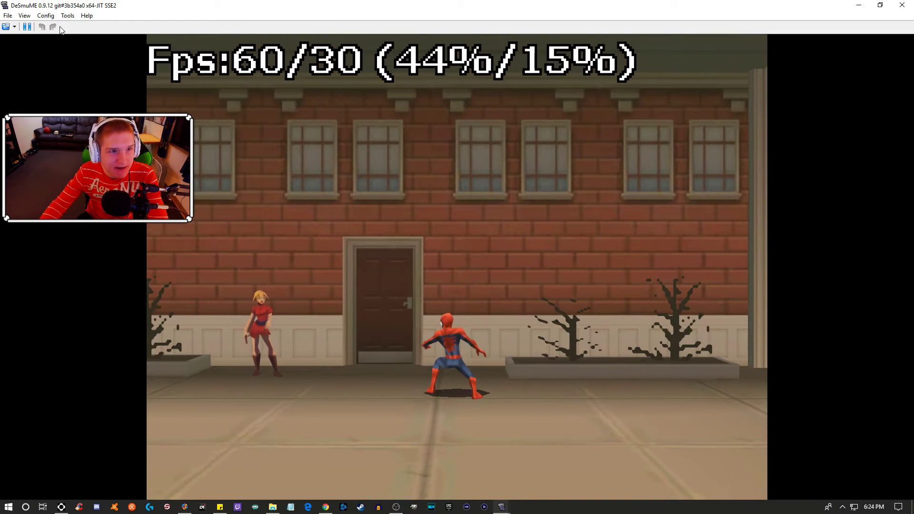
click(46, 15)
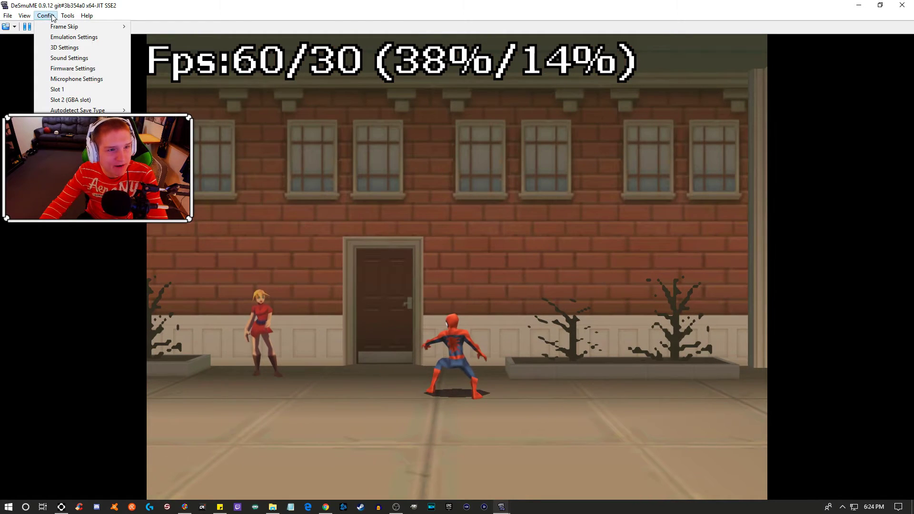
click(69, 58)
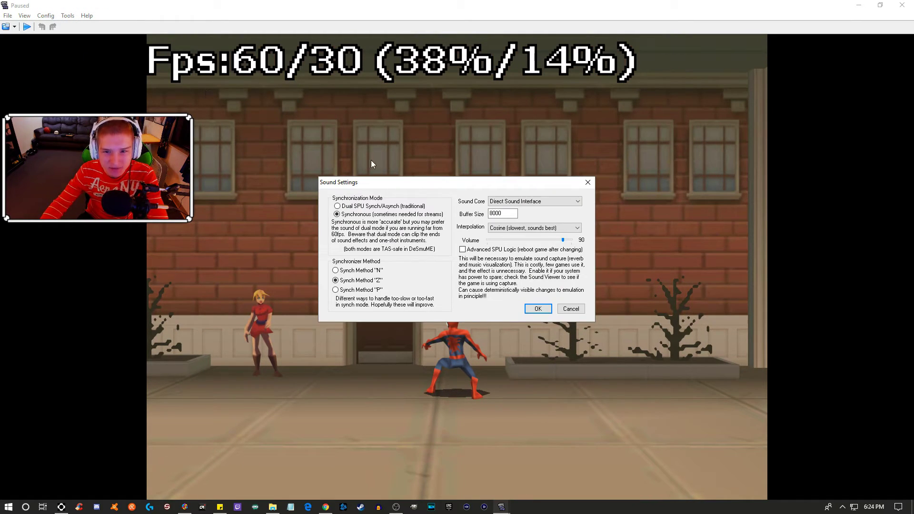
click(538, 202)
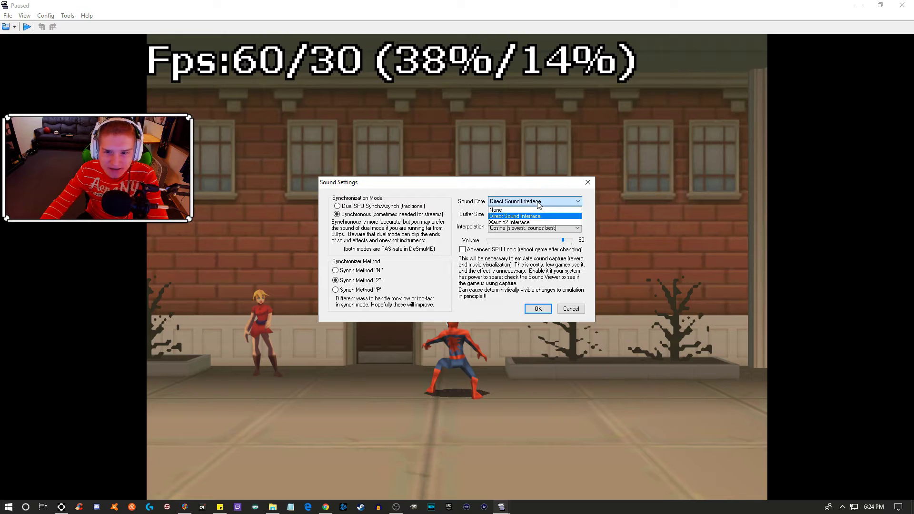
click(455, 192)
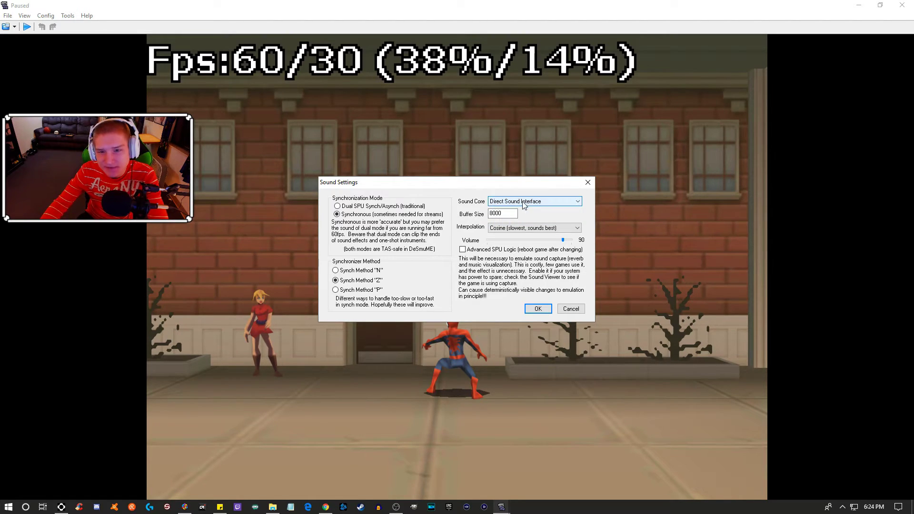
click(500, 214)
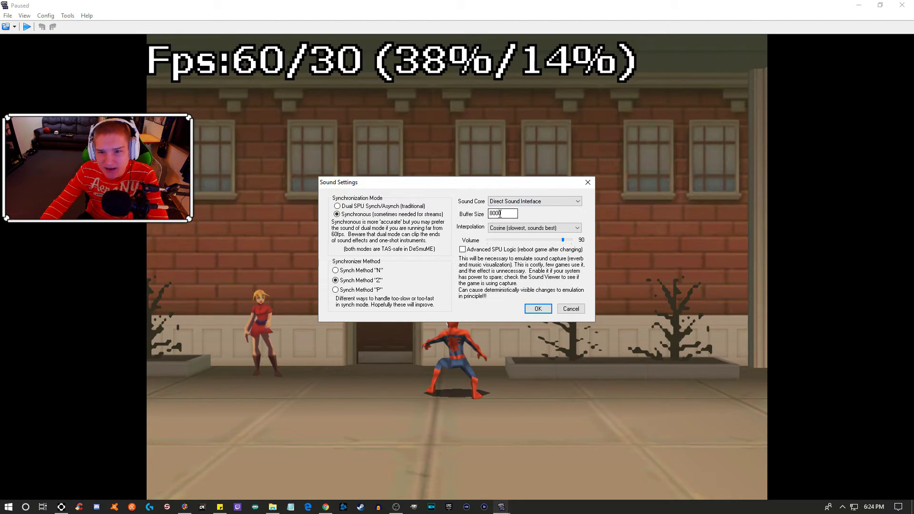
click(532, 229)
click(534, 230)
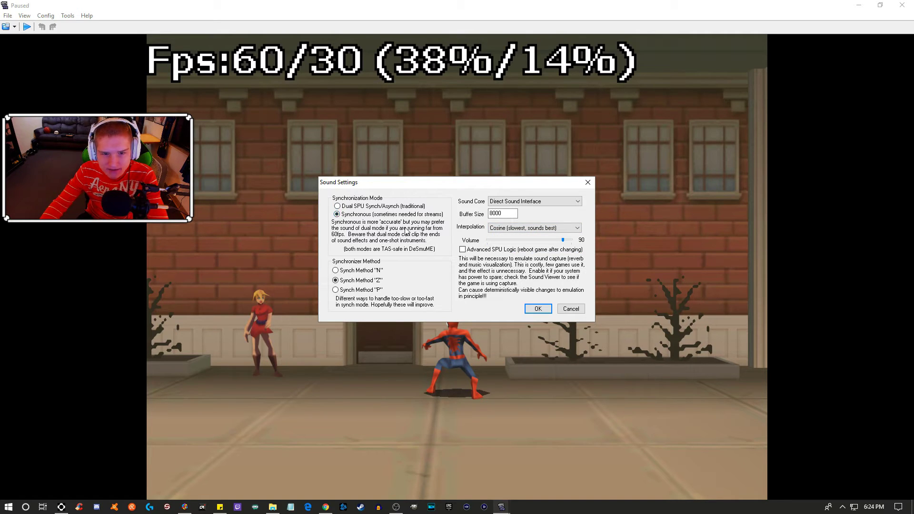
click(537, 309)
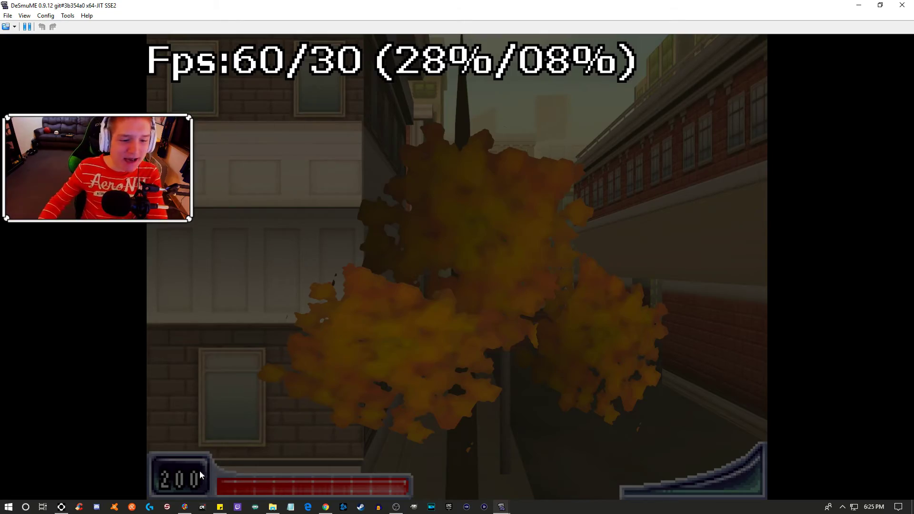
- Switch to LaunchBox, browse the GBA (USA) game library and open the Super Nintendo (JAPAN) platform
click(184, 506)
scroll(376, 342, down, 8)
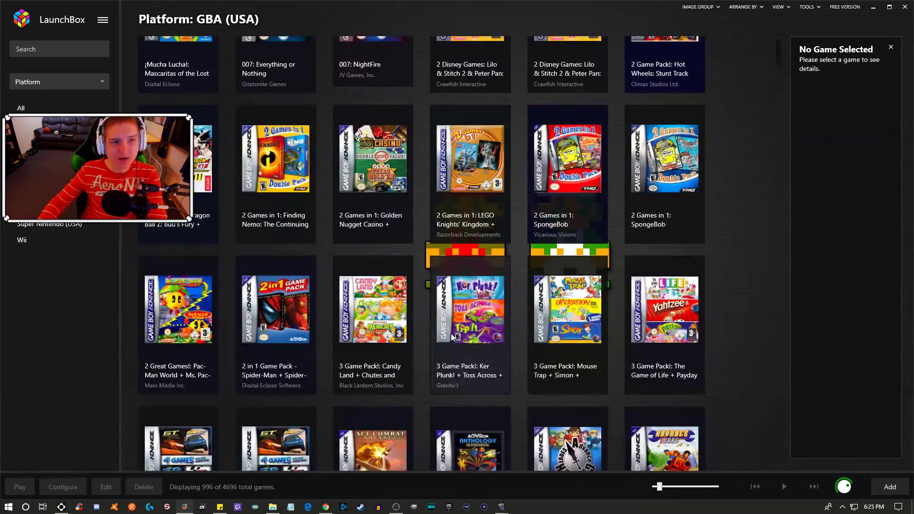
scroll(366, 369, down, 10)
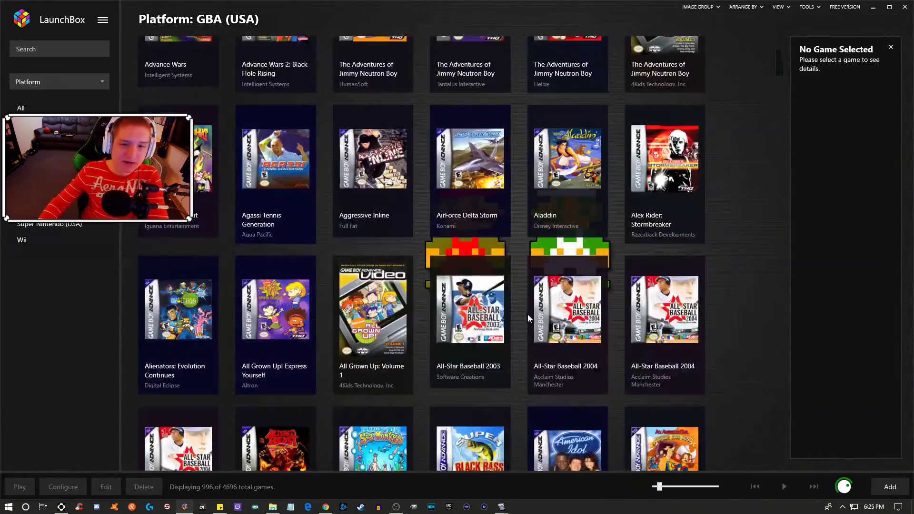
scroll(540, 341, down, 11)
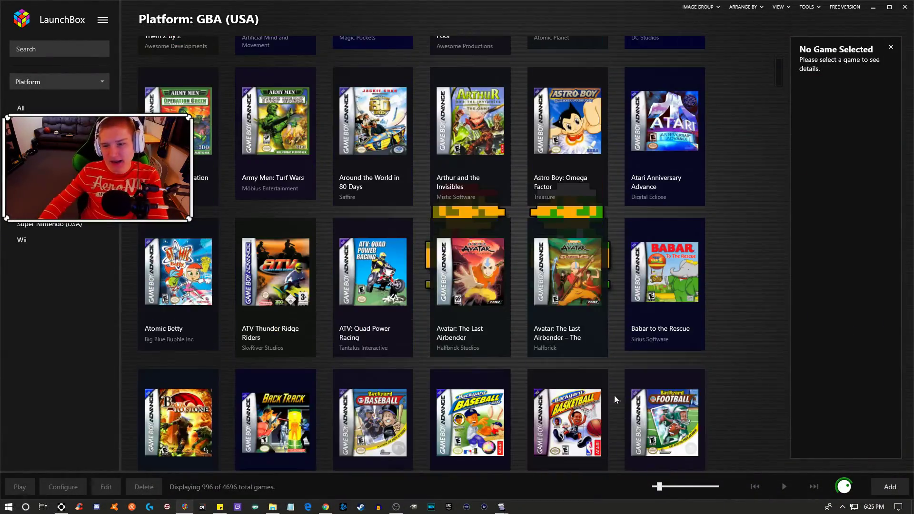
scroll(664, 364, down, 2)
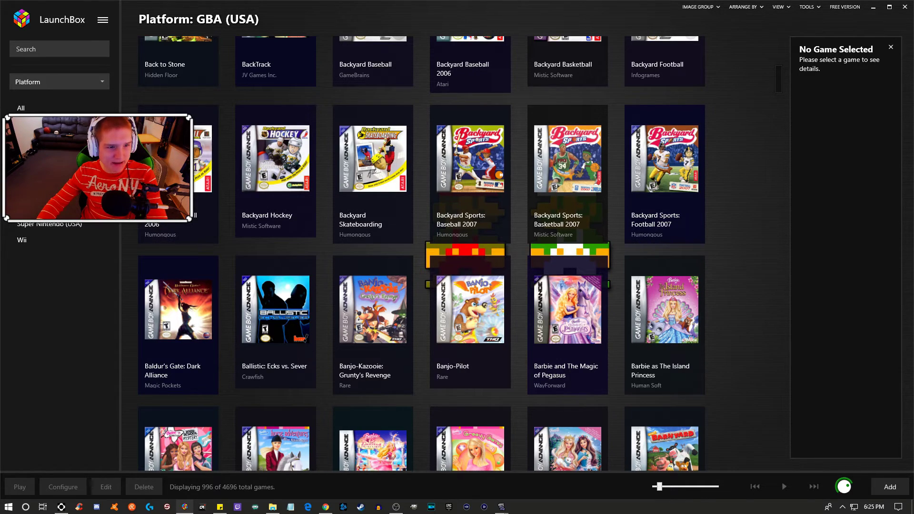
click(47, 208)
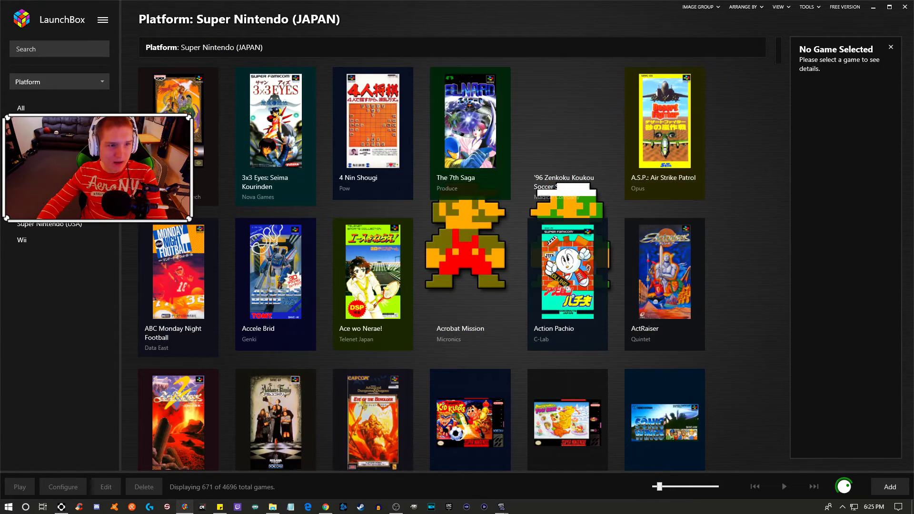
- View the GameCube and Wii platforms in the game library, and minimize LaunchBox to return to DeSmuME
click(48, 191)
click(47, 143)
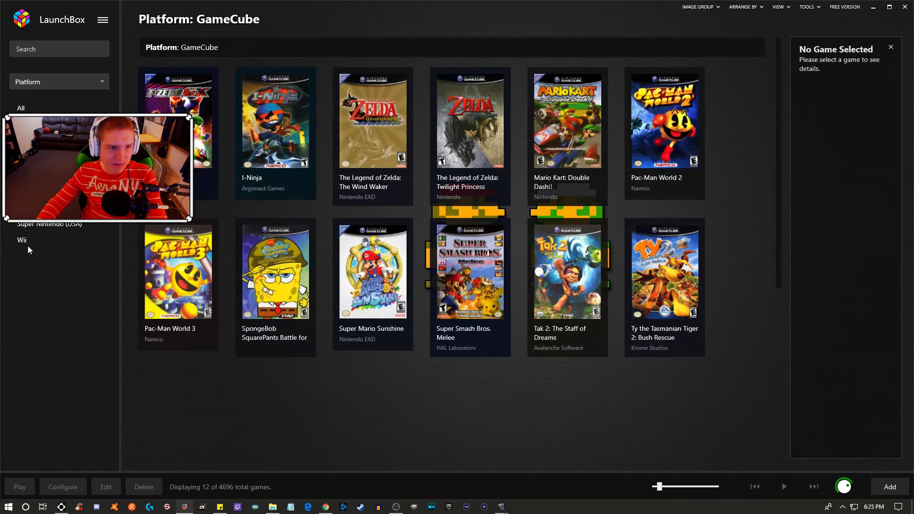
click(27, 244)
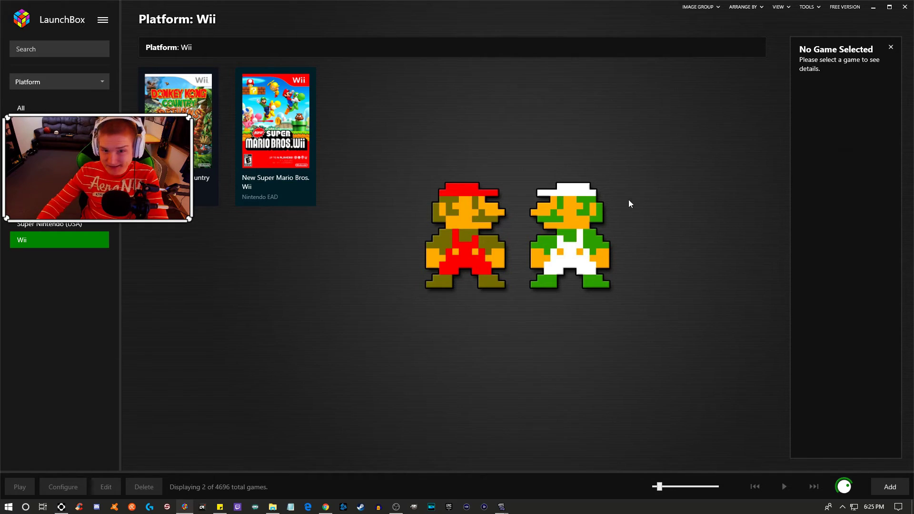
click(876, 8)
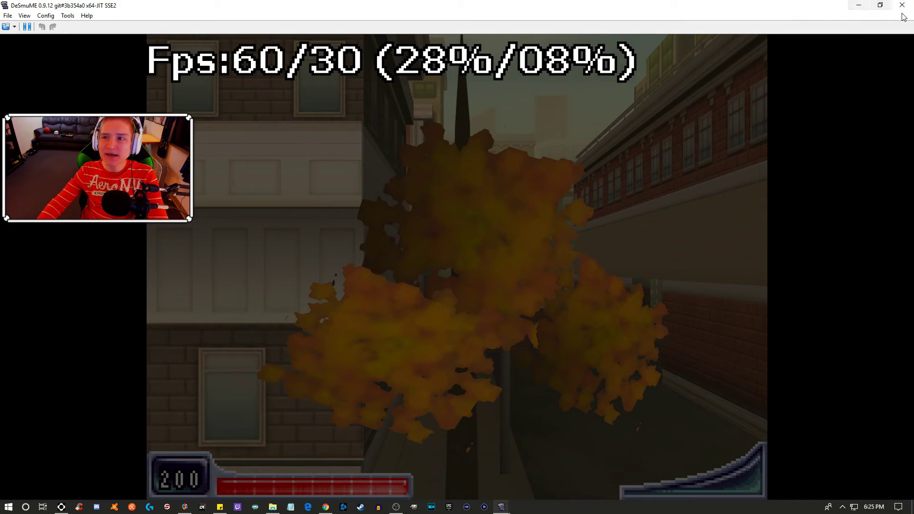
- Turn off the on-screen FPS display over the running game
click(24, 15)
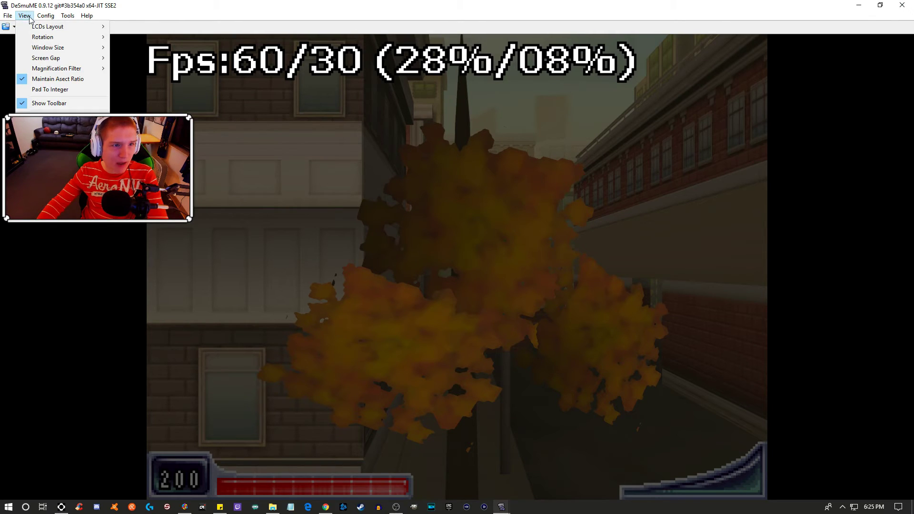
mouse_move(72, 113)
click(143, 118)
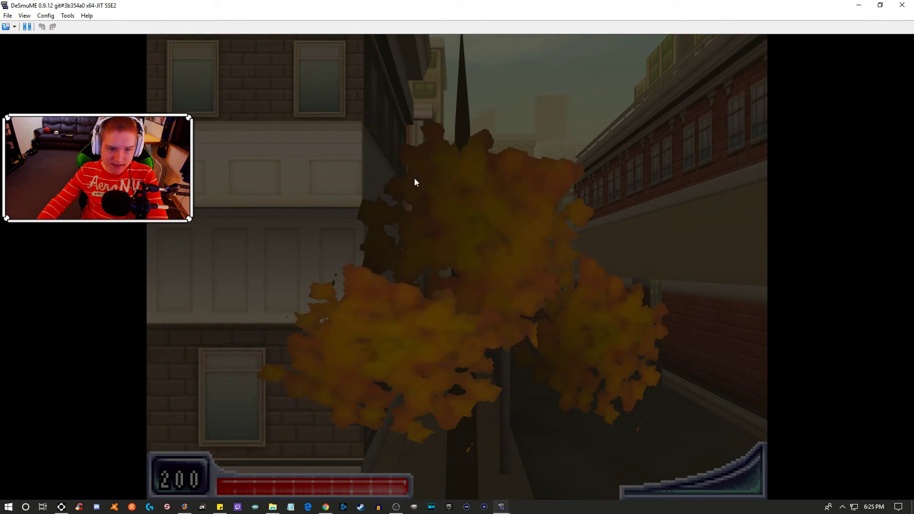
- Restore the game window to its smaller size, maximize it again, and close DeSmuME
click(880, 6)
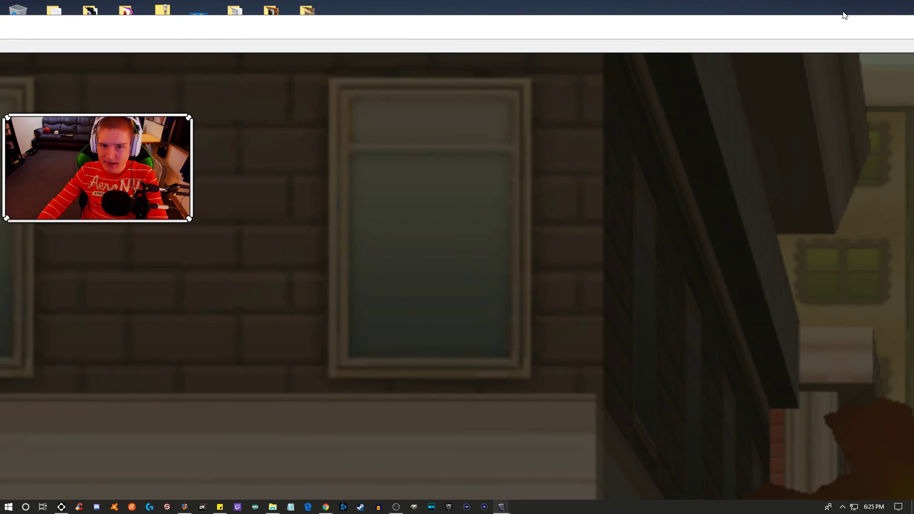
double_click(729, 32)
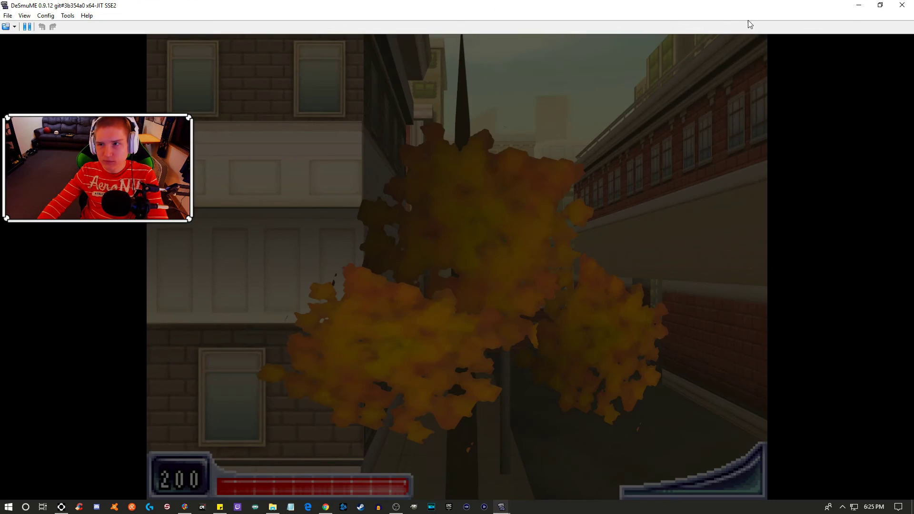
click(904, 6)
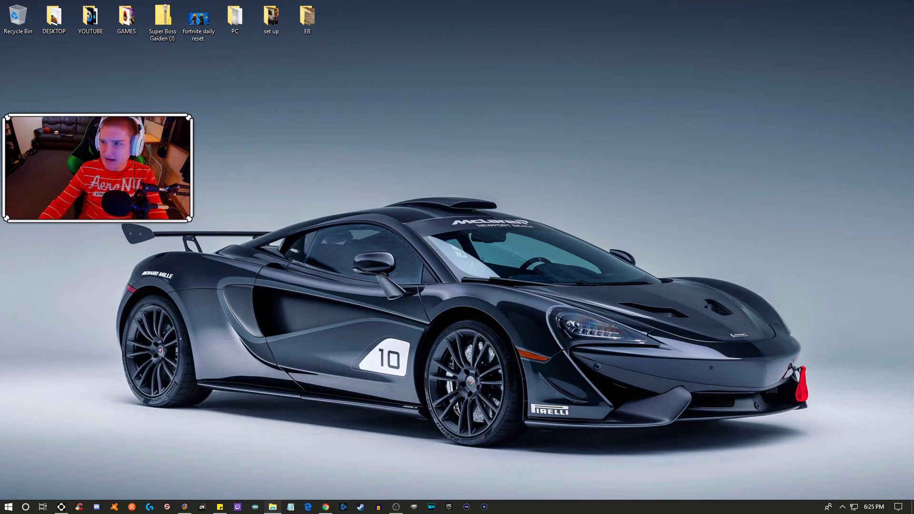
- Browse the list of .nds games in the Nintendo DS ROMs folder through to its end, and close the folder window
drag(476, 47, 421, 60)
scroll(526, 211, up, 3)
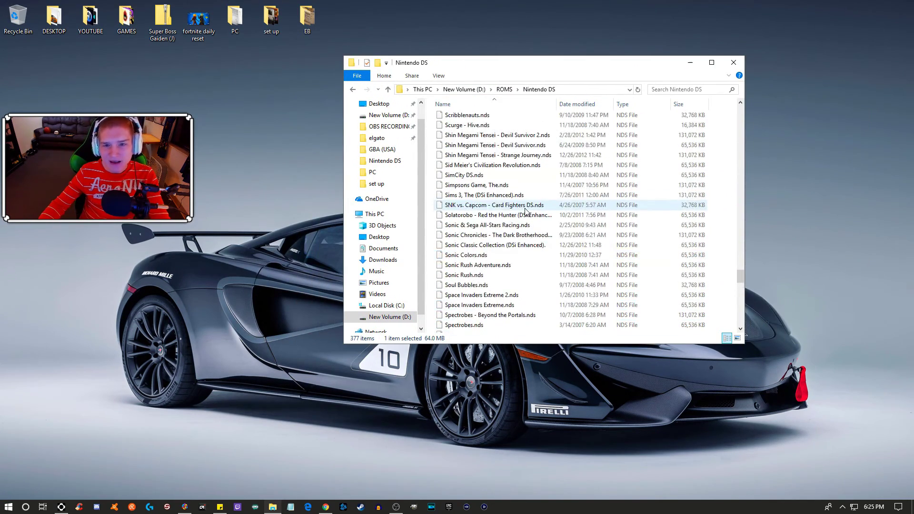
scroll(526, 211, up, 13)
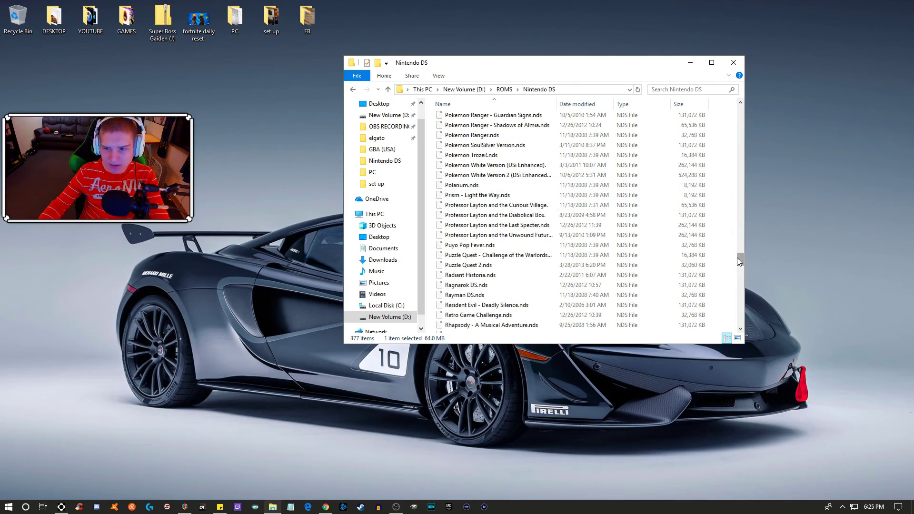
mouse_move(739, 258)
mouse_down()
mouse_move(747, 103)
mouse_move(756, 265)
mouse_move(741, 333)
mouse_up()
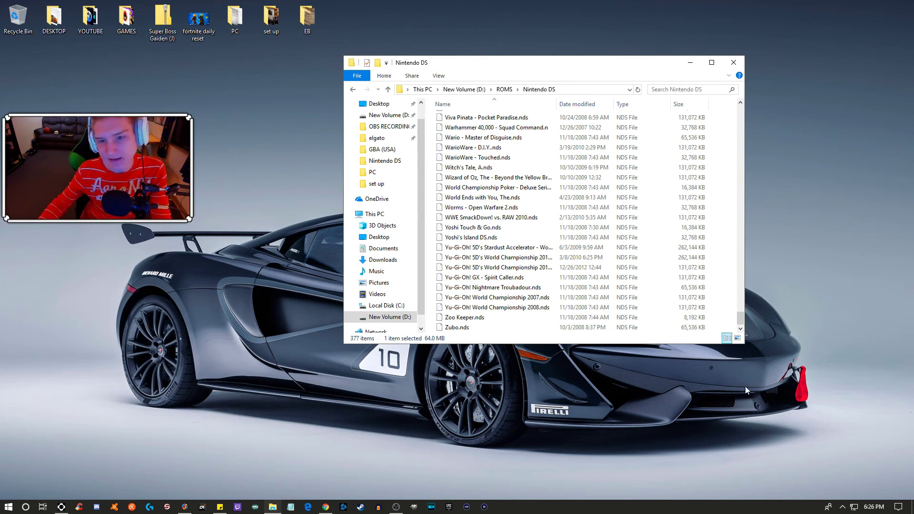
click(730, 64)
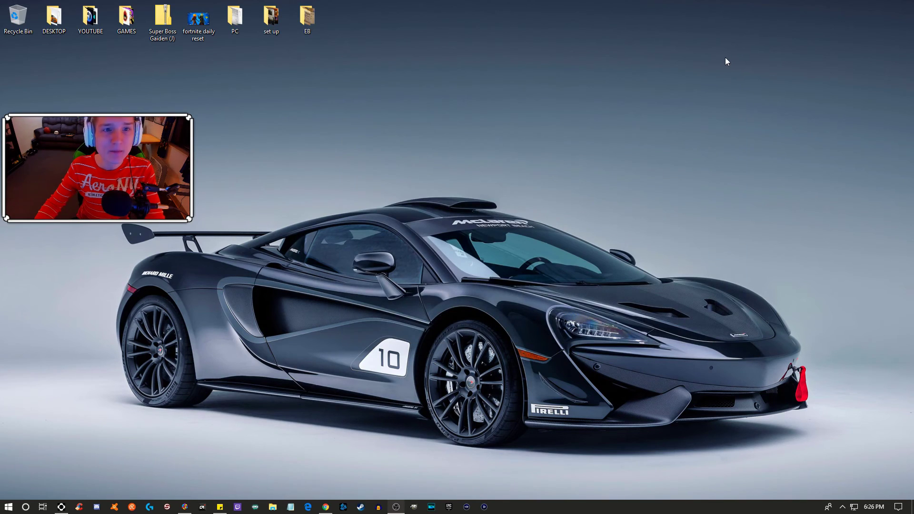